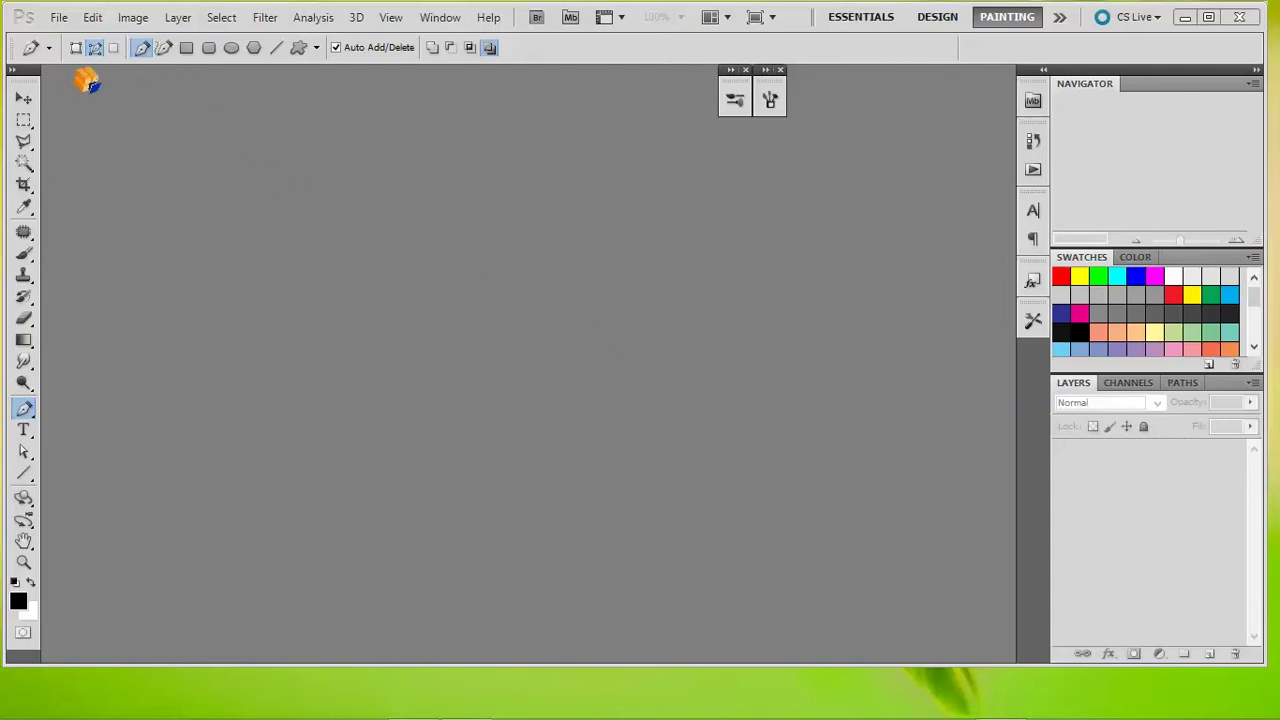
# Step: Create a blank 2040 × 1020 pixel RGB document at 72 pixels/inch (Untitled-1)
pyautogui.click(60, 18)
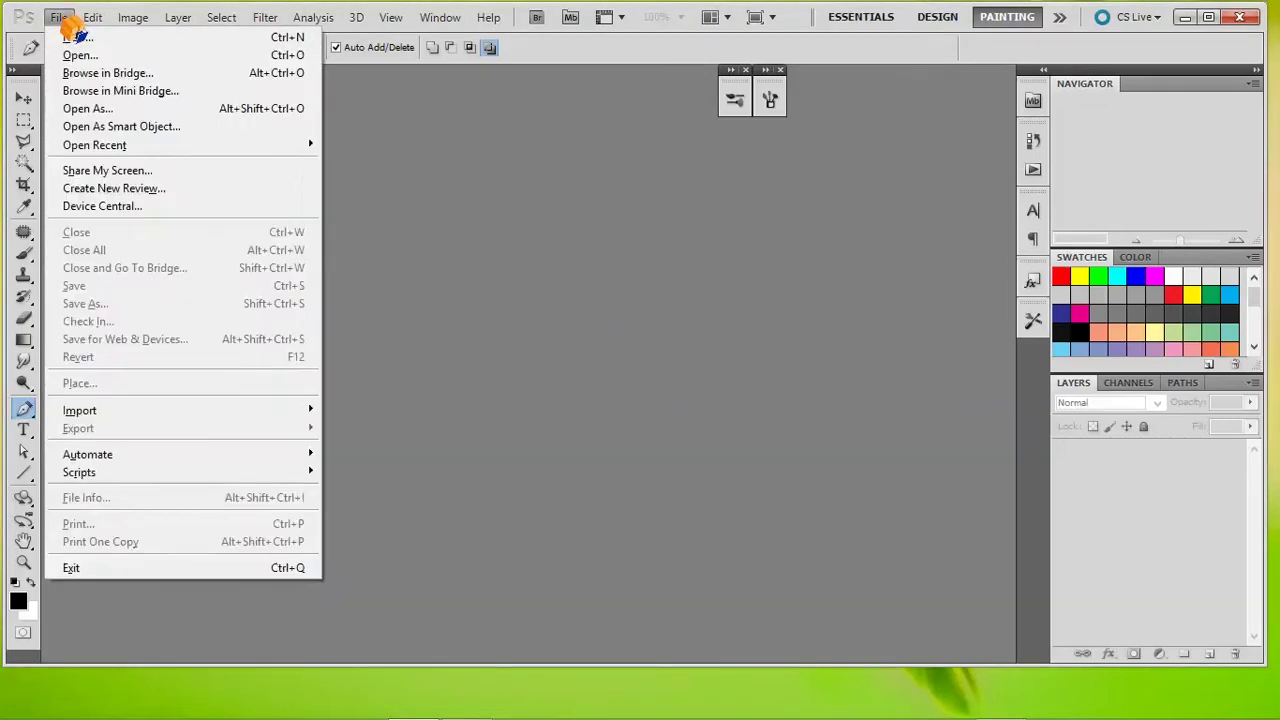
pyautogui.moveTo(92, 18)
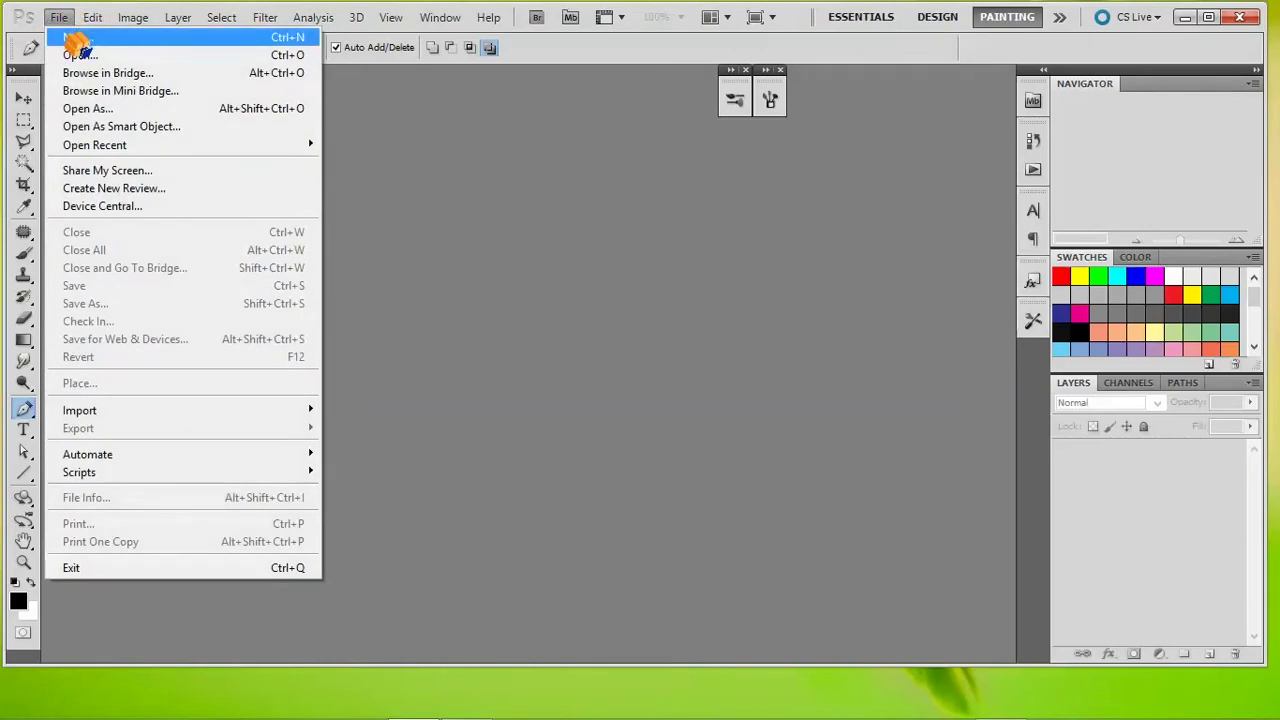
pyautogui.click(77, 40)
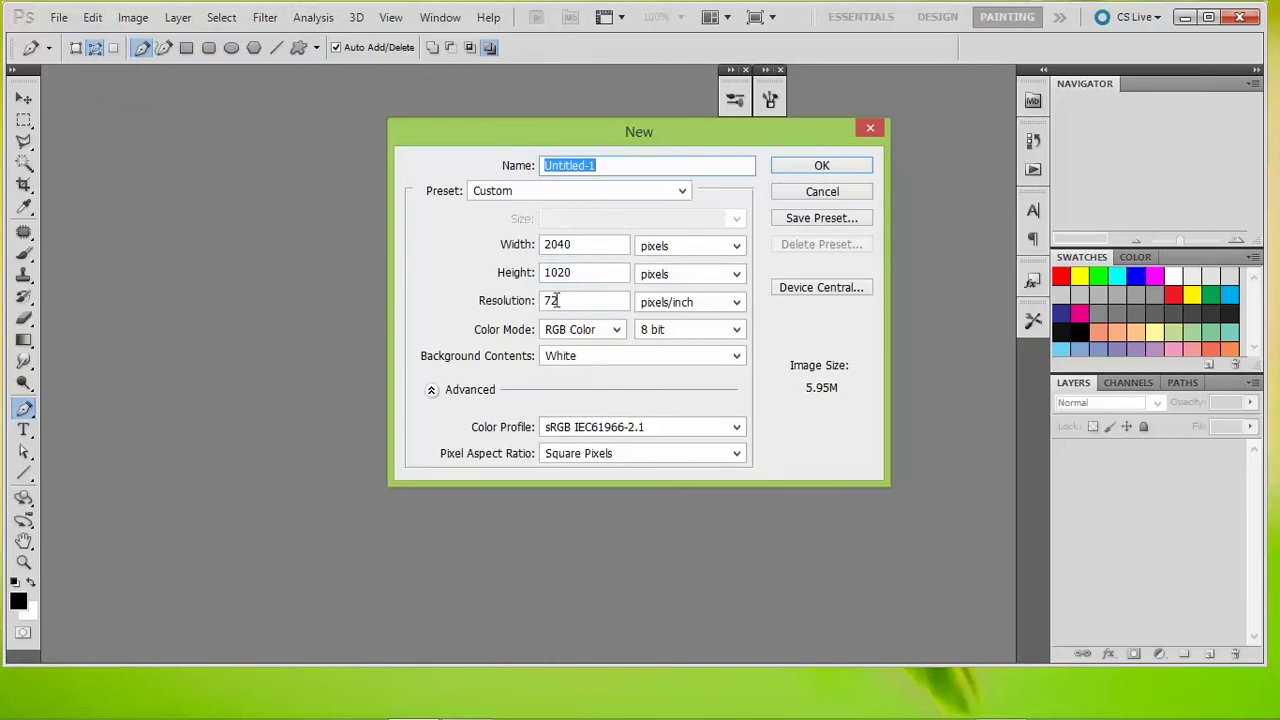
pyautogui.click(822, 167)
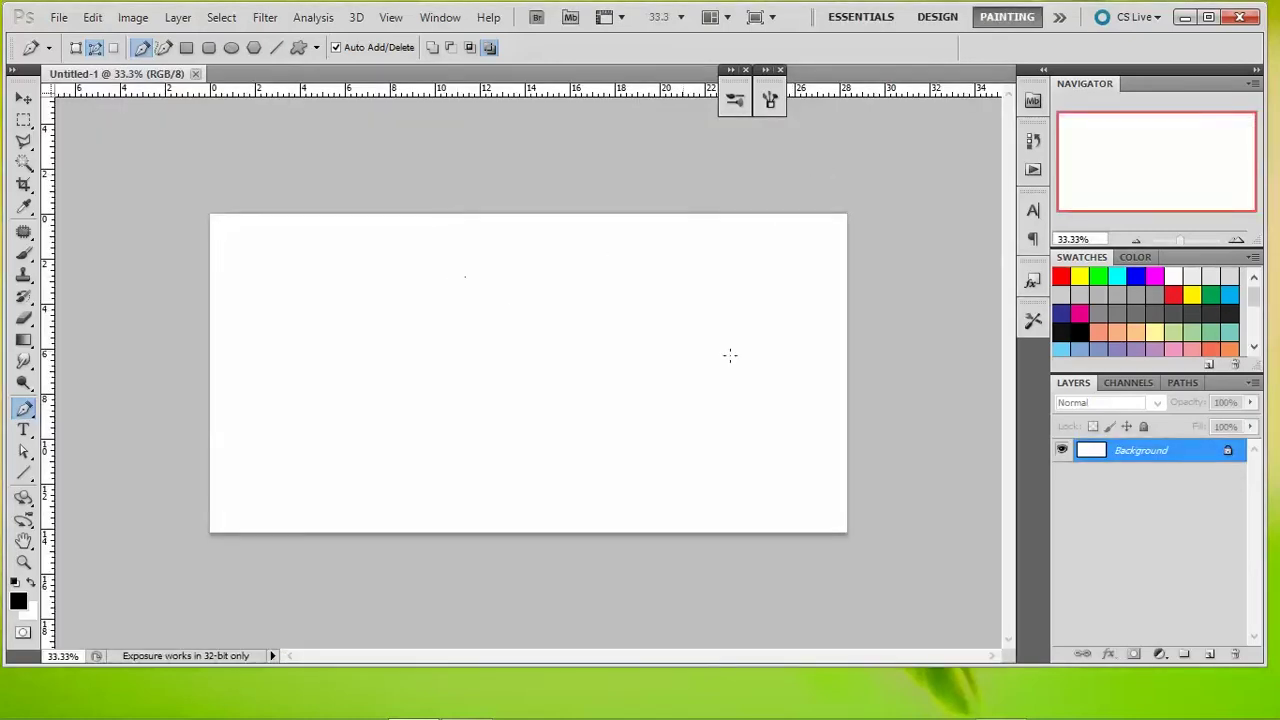
# Step: Add a new empty Layer 1 and ready the Pen tool, undoing a stray first point
pyautogui.click(1210, 654)
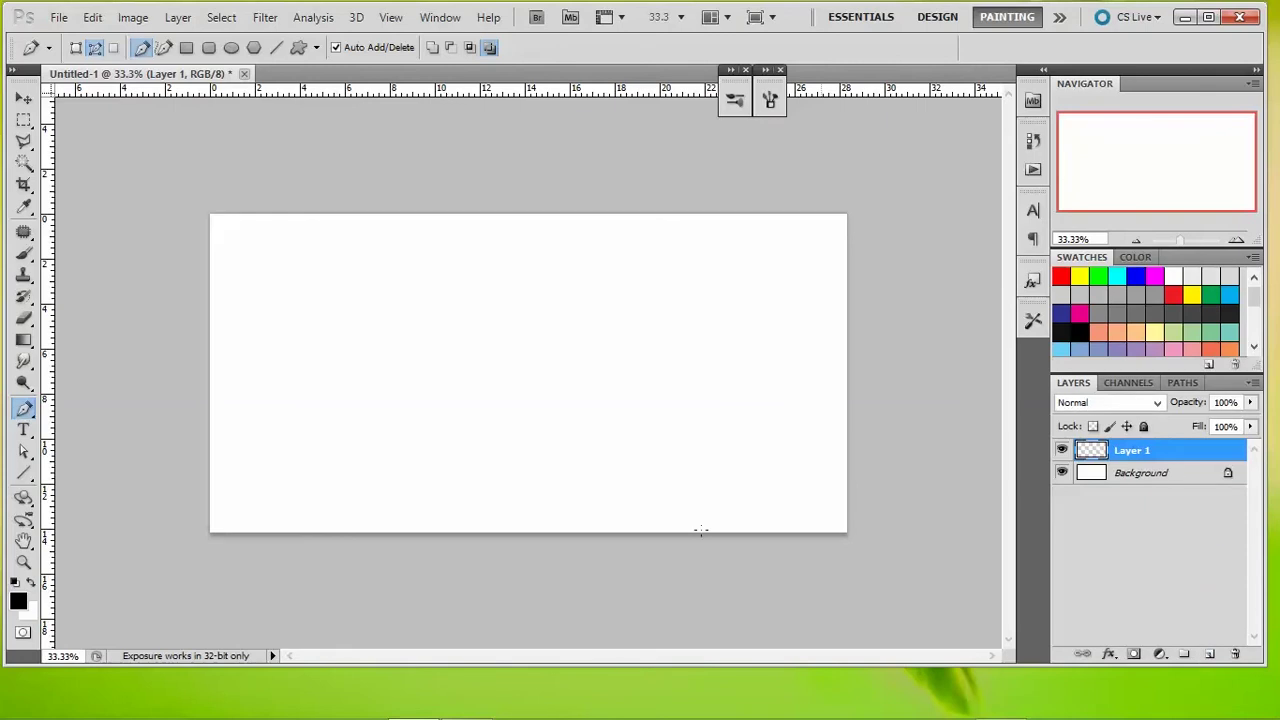
pyautogui.click(646, 509)
pyautogui.hotkey('ctrl', 'z')
pyautogui.click(25, 412)
# Step: Draw a wavy path of crests and troughs across the canvas, closing it below the bottom edge
pyautogui.moveTo(363, 362); pyautogui.dragTo(455, 382)
pyautogui.moveTo(527, 418); pyautogui.dragTo(605, 405)
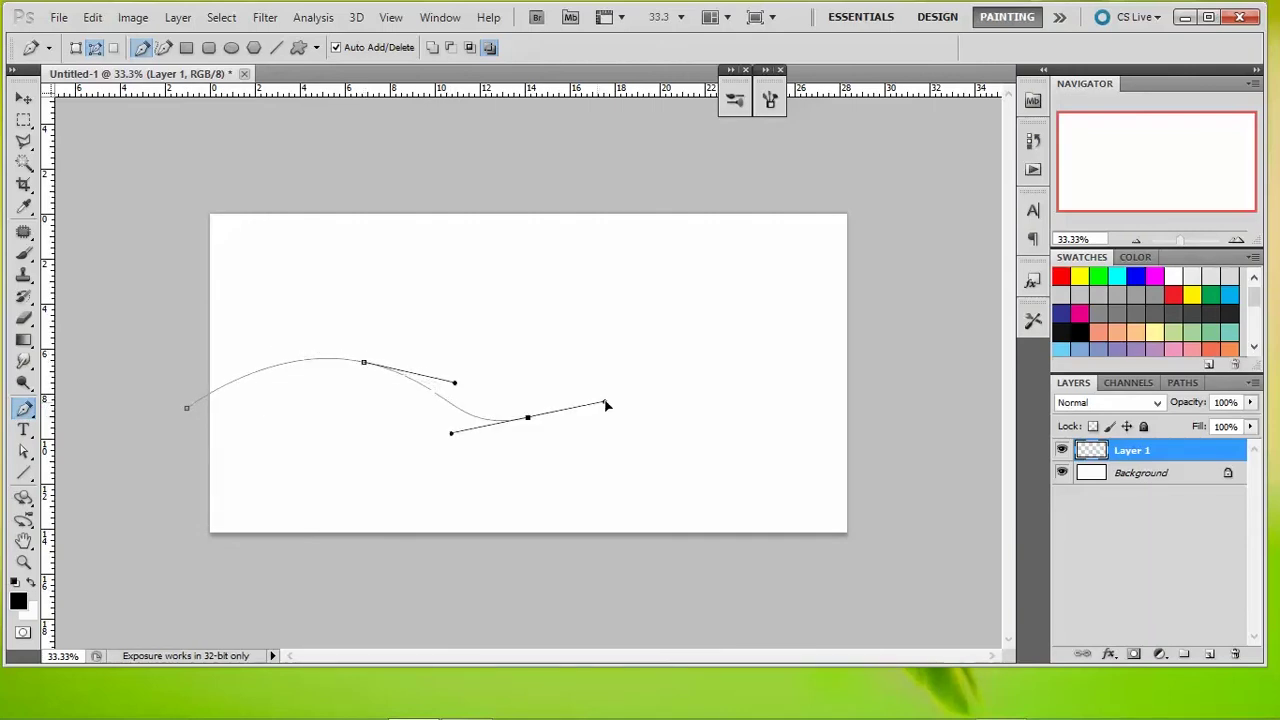
pyautogui.moveTo(656, 355); pyautogui.dragTo(808, 395)
pyautogui.moveTo(871, 345); pyautogui.dragTo(906, 349)
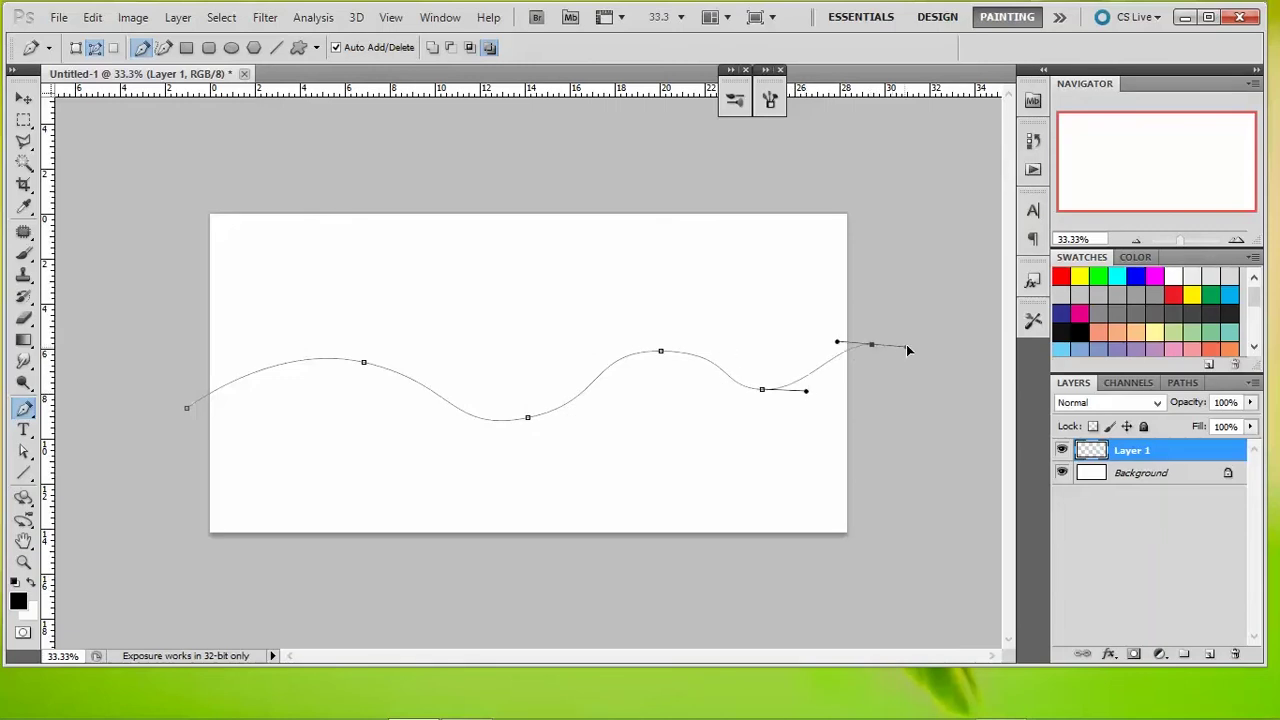
pyautogui.click(883, 561)
pyautogui.click(196, 574)
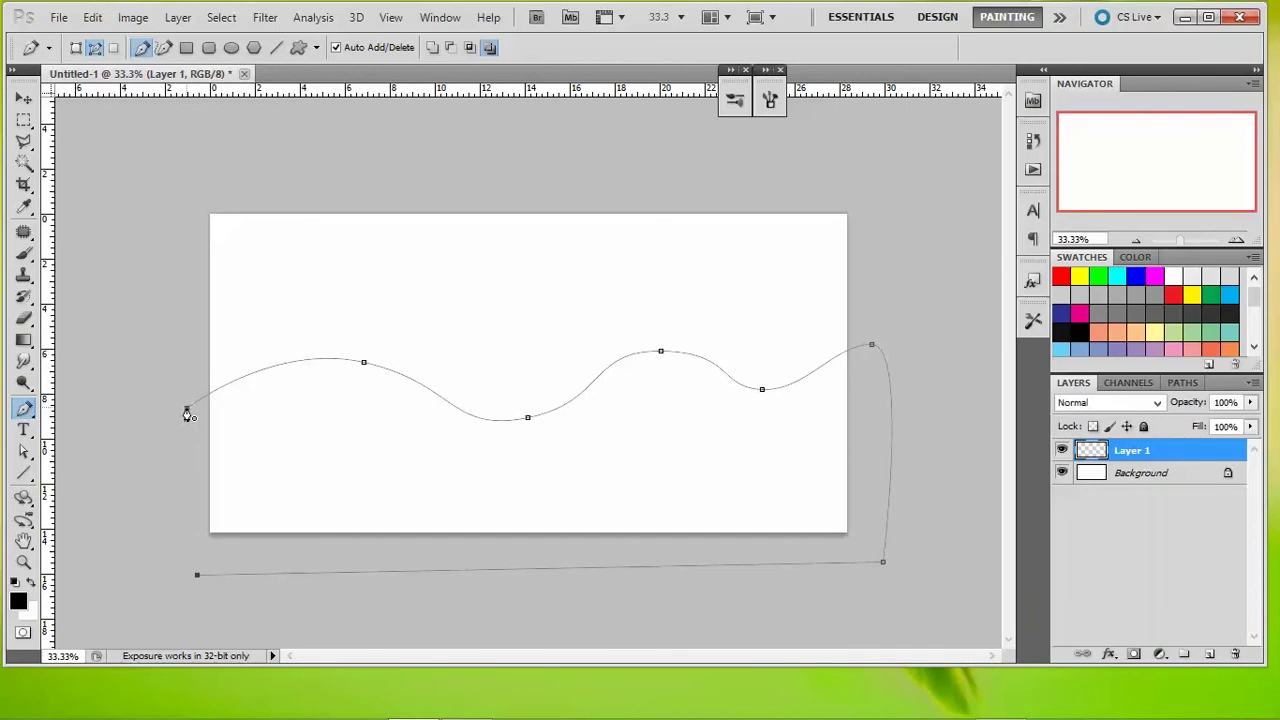
pyautogui.click(186, 410)
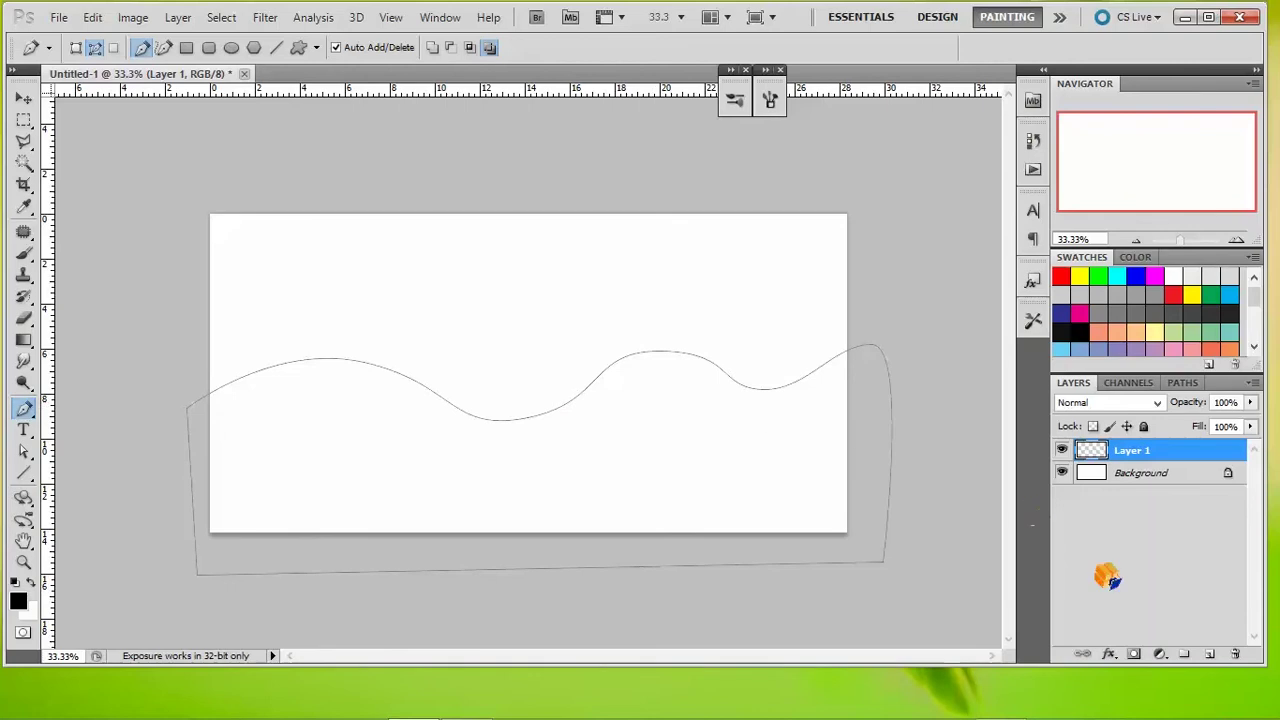
pyautogui.click(1184, 384)
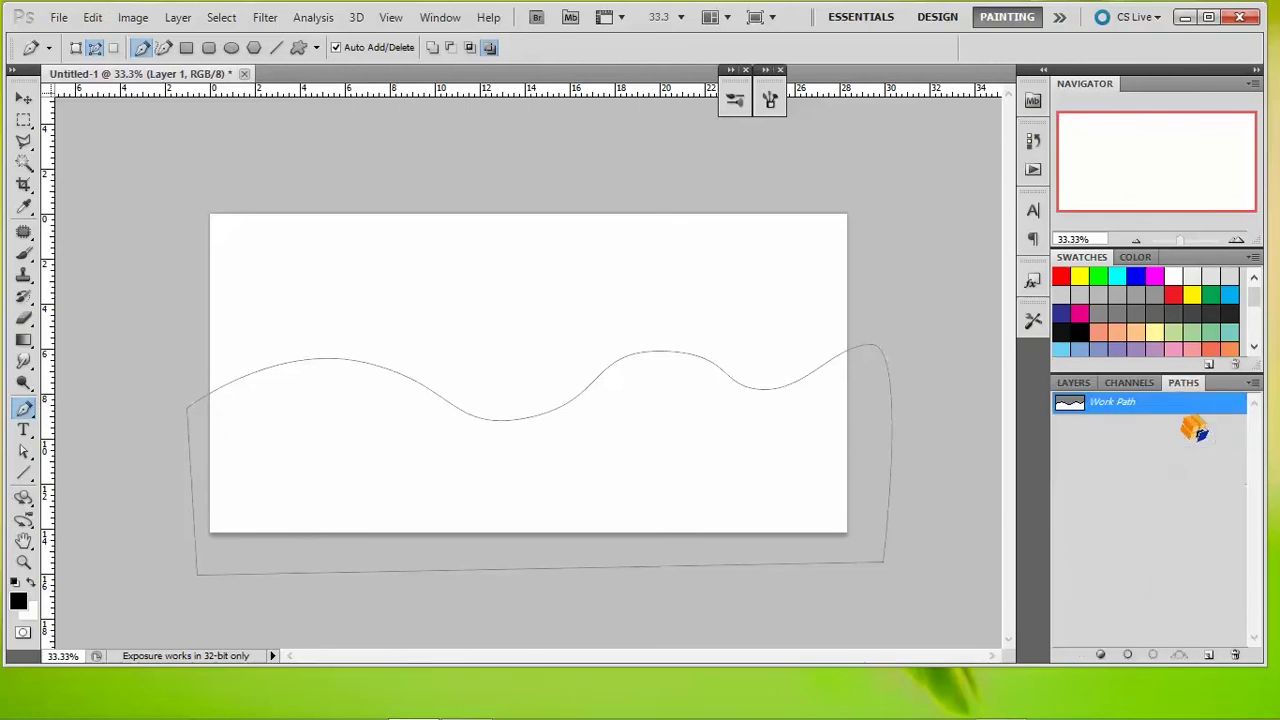
# Step: Load the Work Path as a selection and fill it with a vertical blue gradient on Layer 1
pyautogui.click(1153, 656)
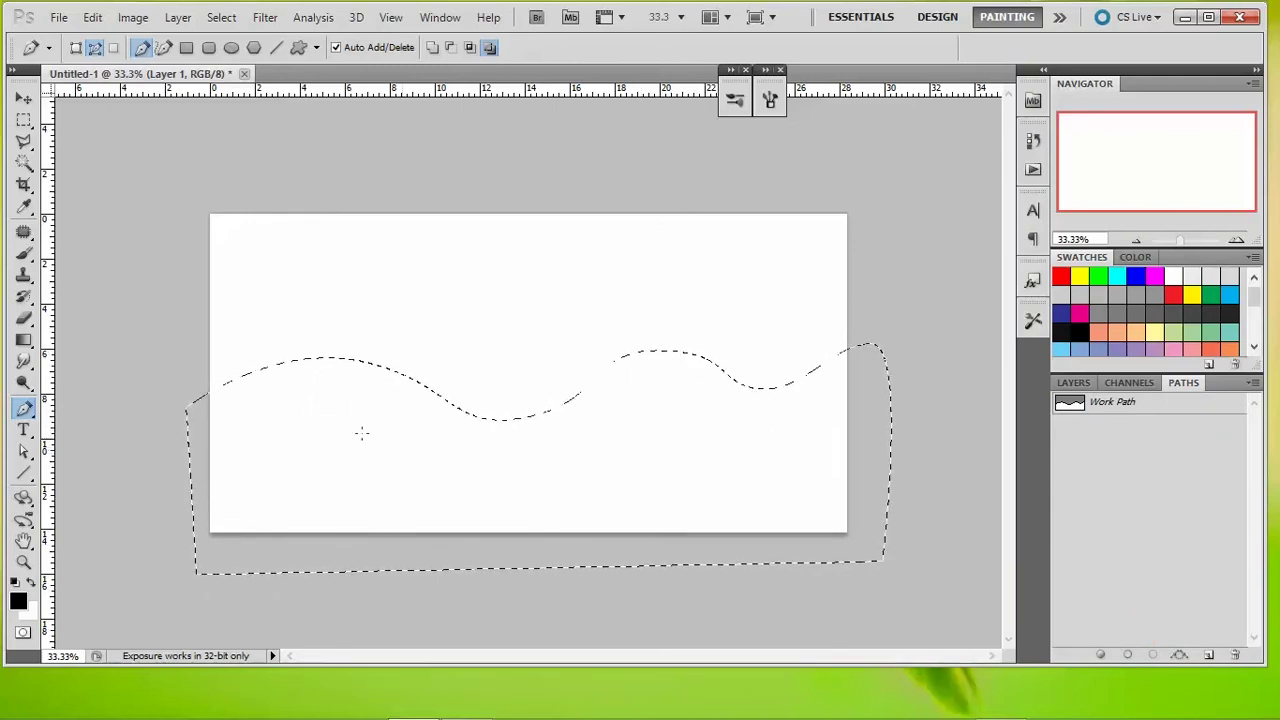
pyautogui.click(24, 340)
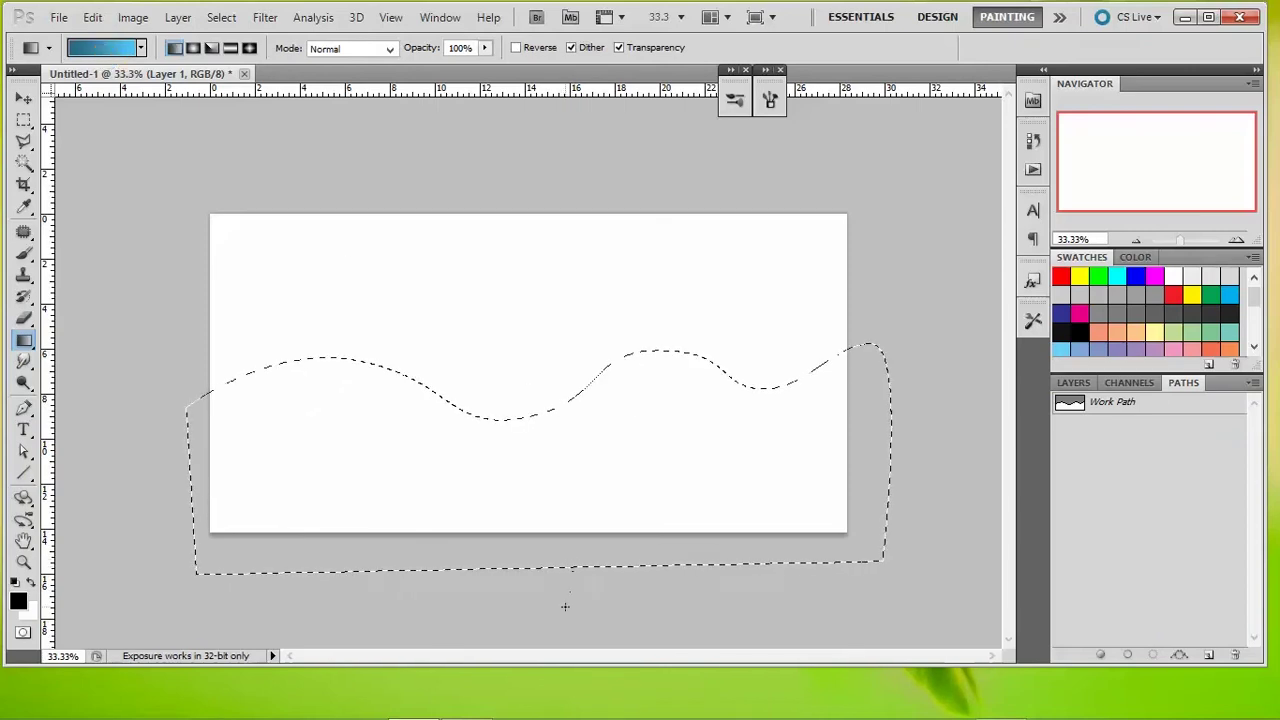
pyautogui.moveTo(571, 289); pyautogui.dragTo(560, 176)
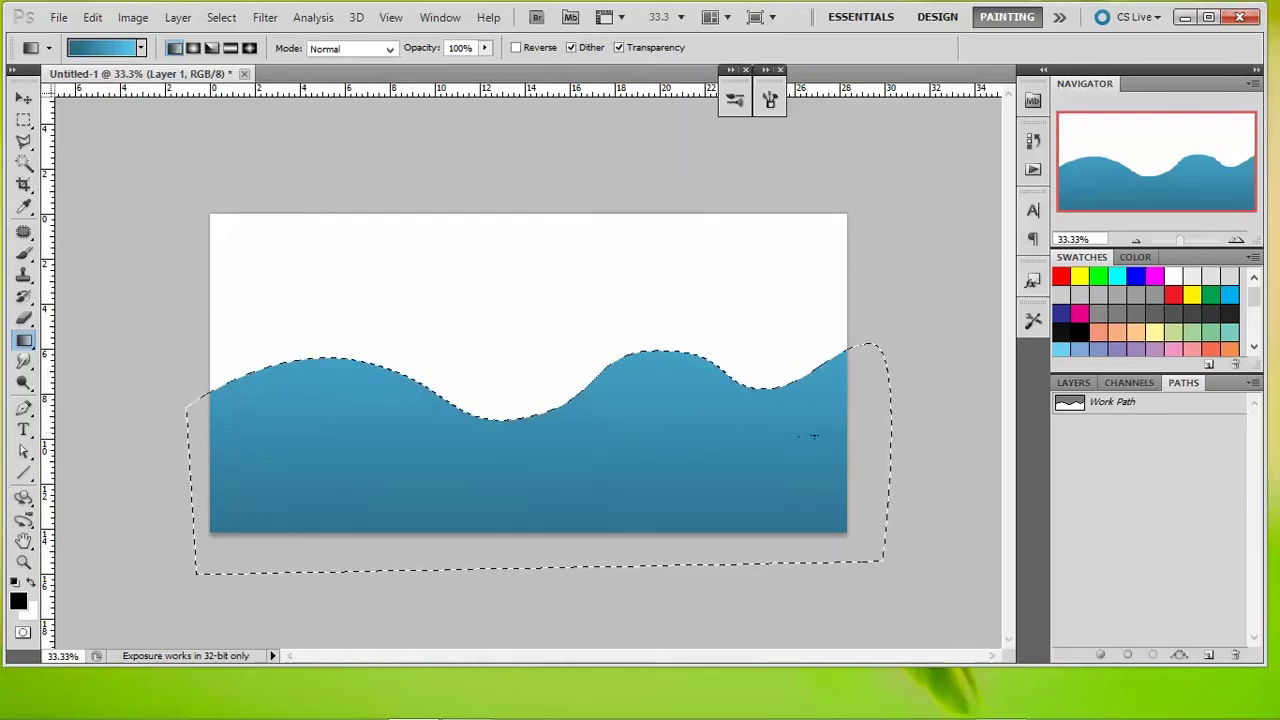
pyautogui.click(1082, 388)
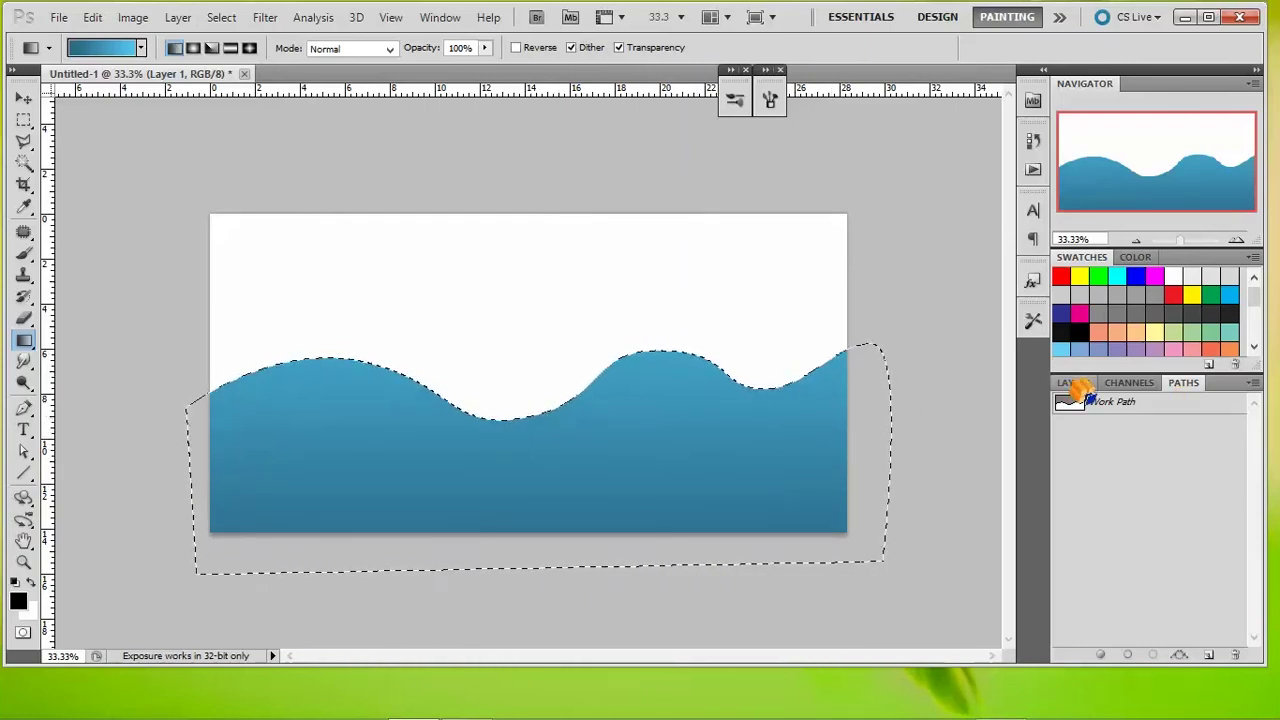
pyautogui.click(1074, 388)
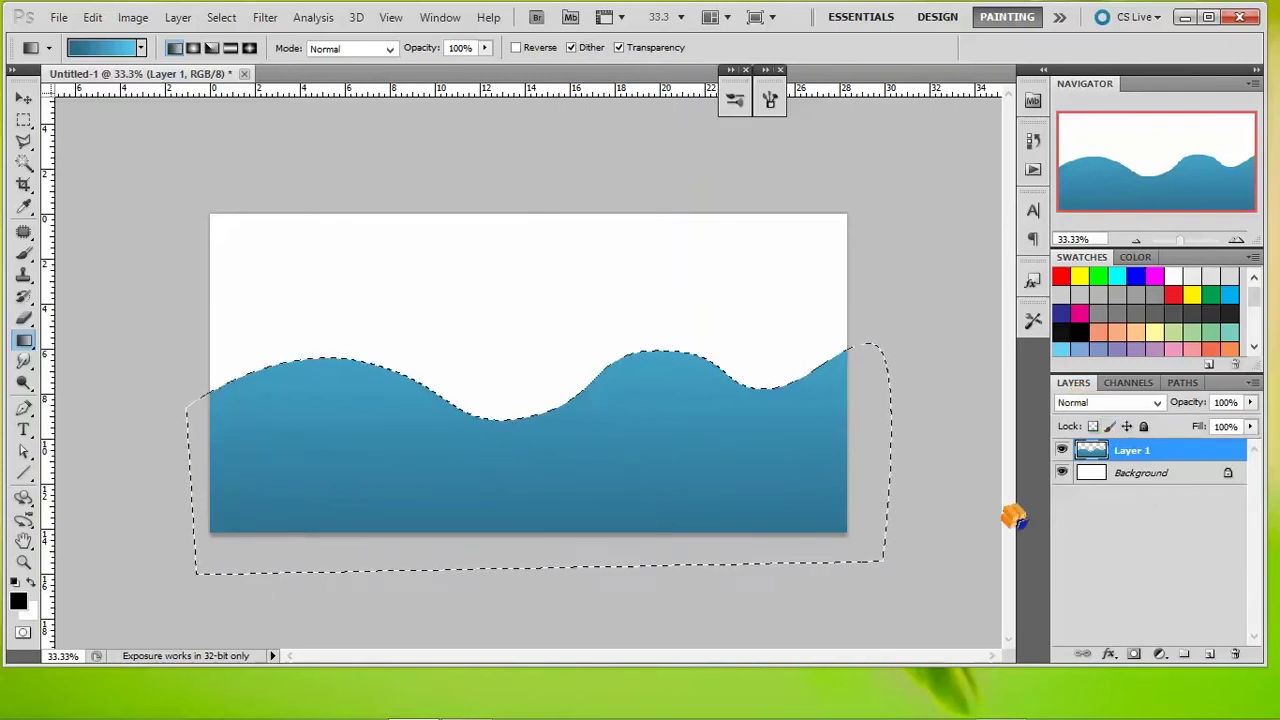
# Step: Deselect, then cut the right half of the wave onto a new Layer 2 via a rectangular selection
pyautogui.click(24, 120)
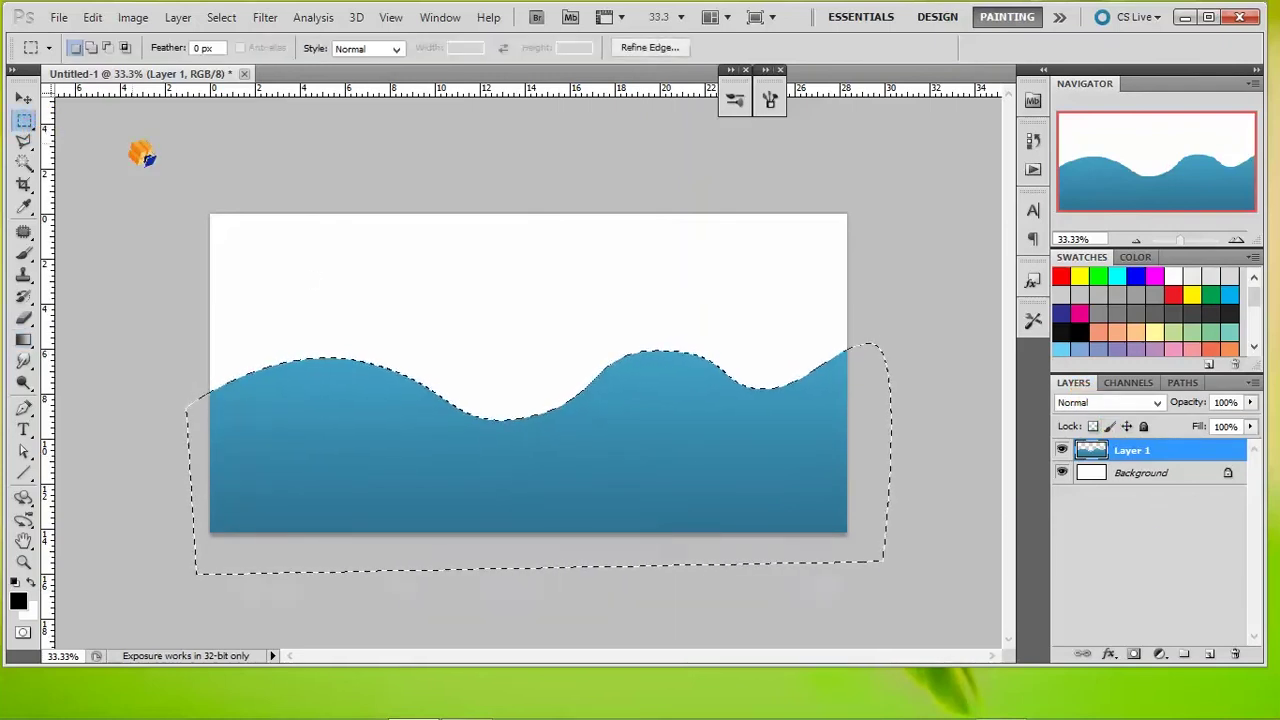
pyautogui.click(134, 144)
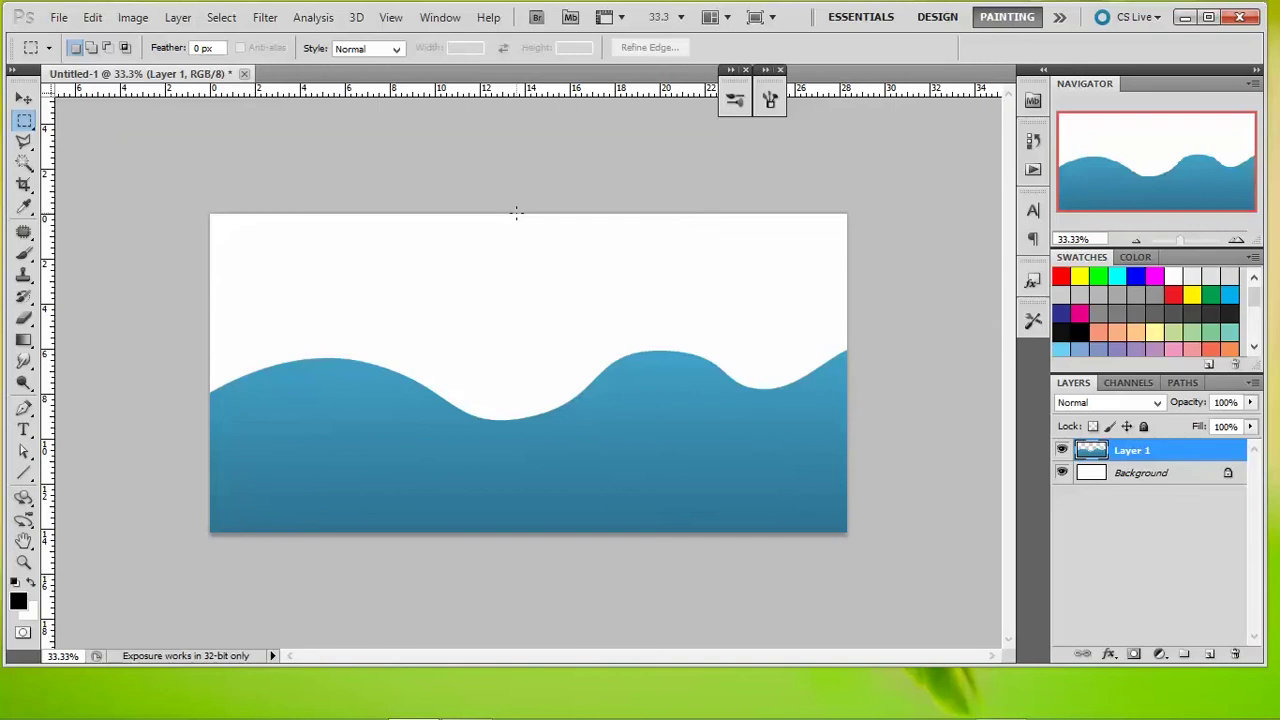
pyautogui.moveTo(582, 347); pyautogui.dragTo(851, 562)
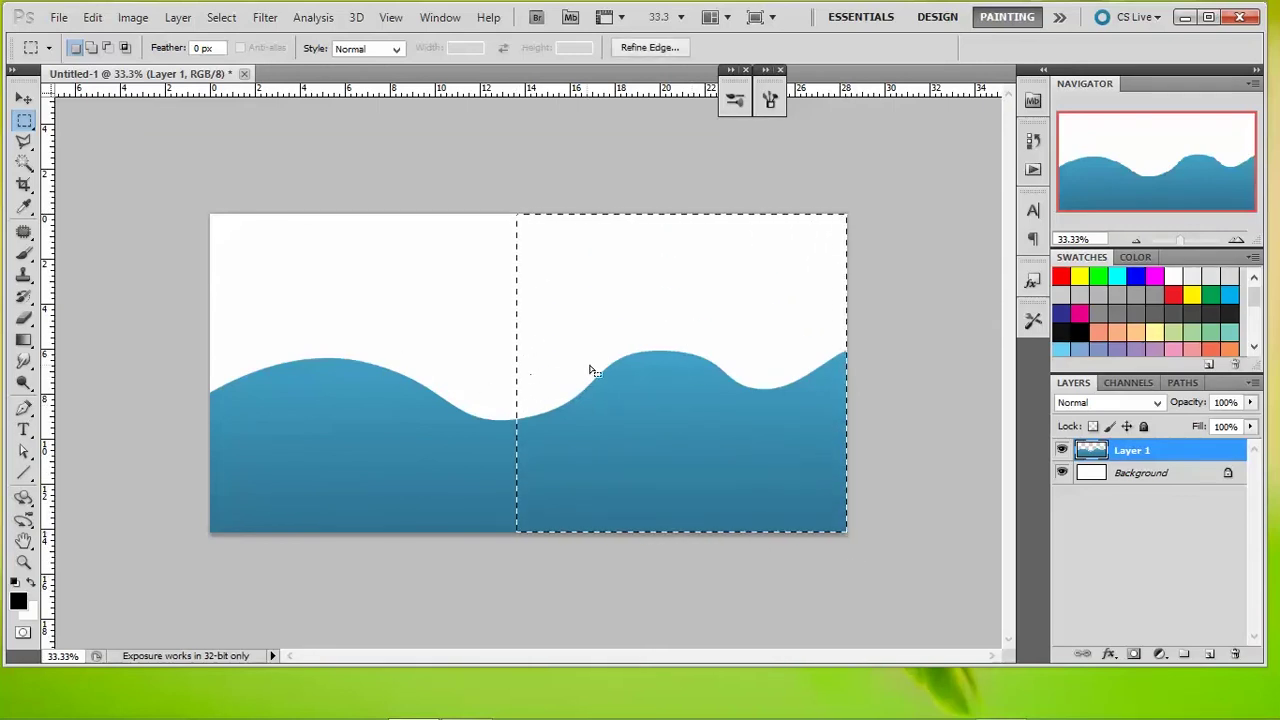
pyautogui.rightClick(668, 378)
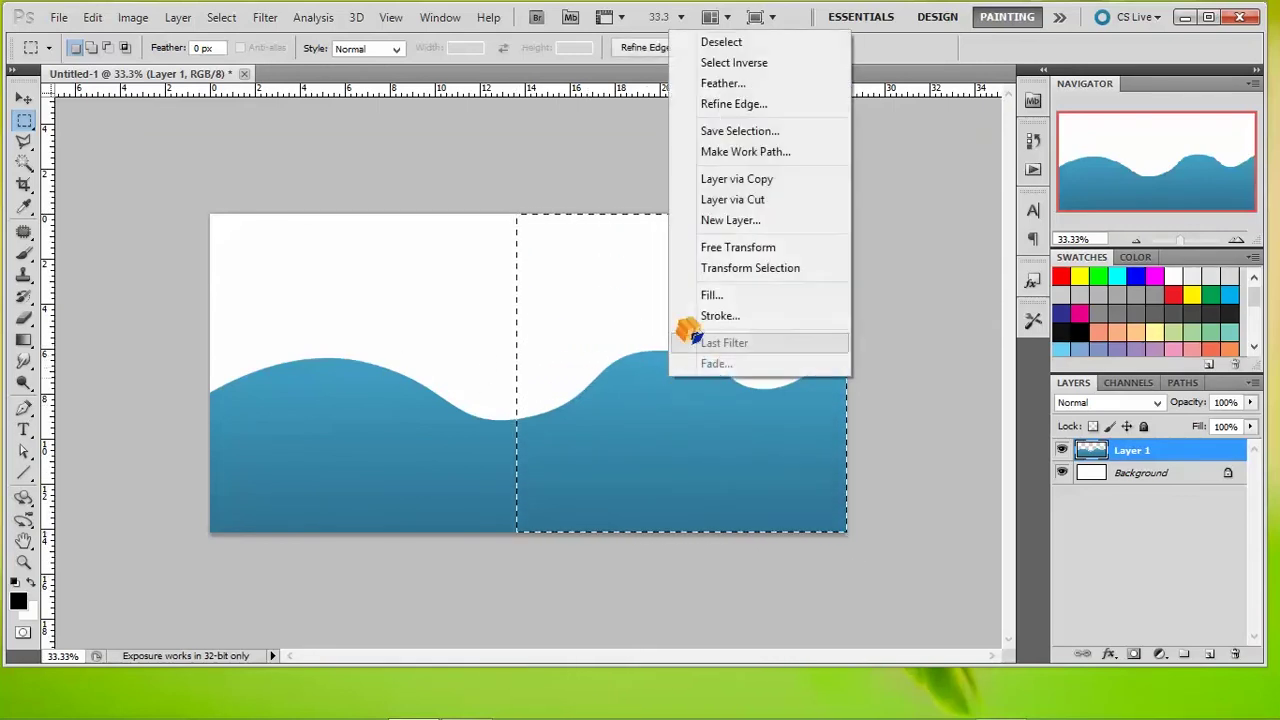
pyautogui.click(750, 201)
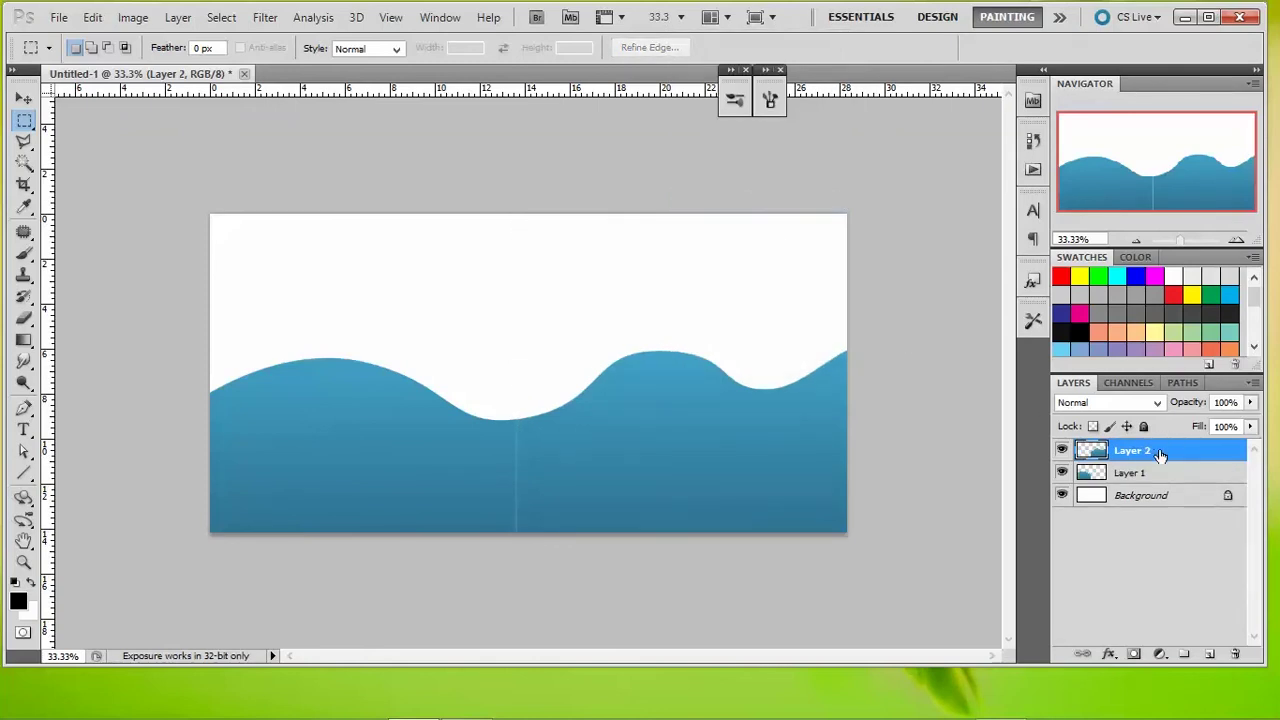
pyautogui.scroll(2, 538, 464)
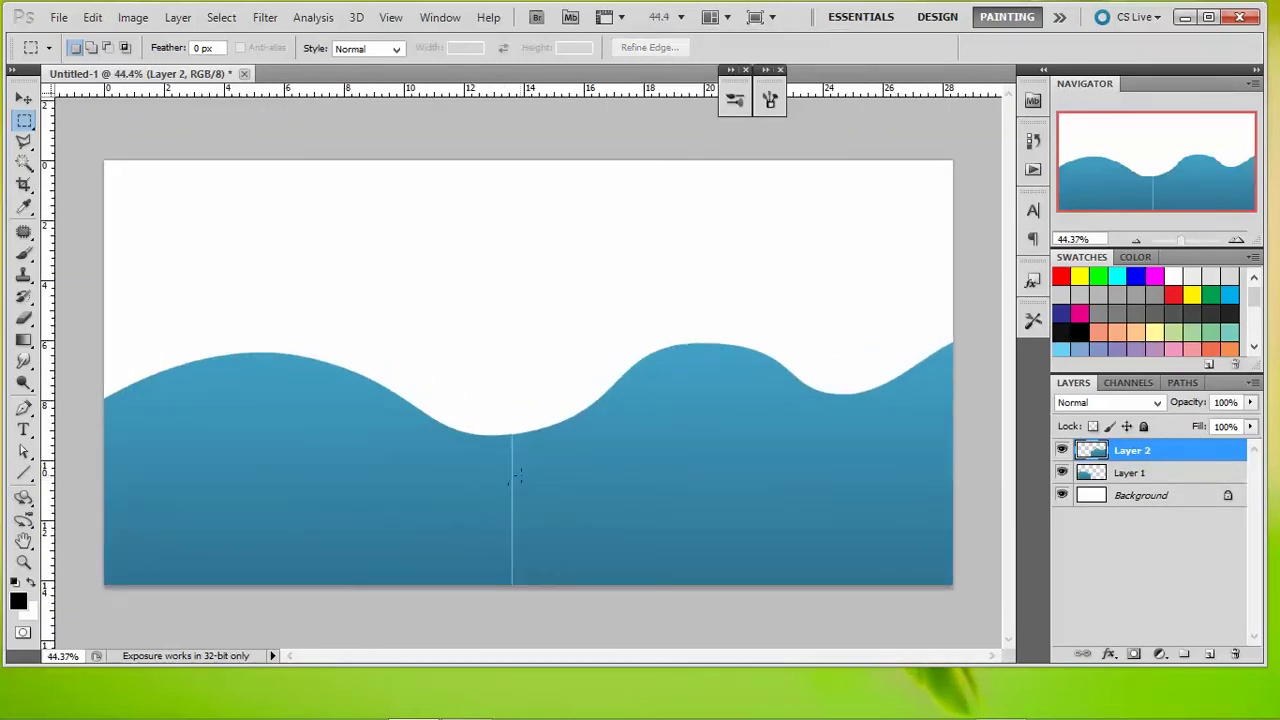
pyautogui.scroll(3, 457, 473)
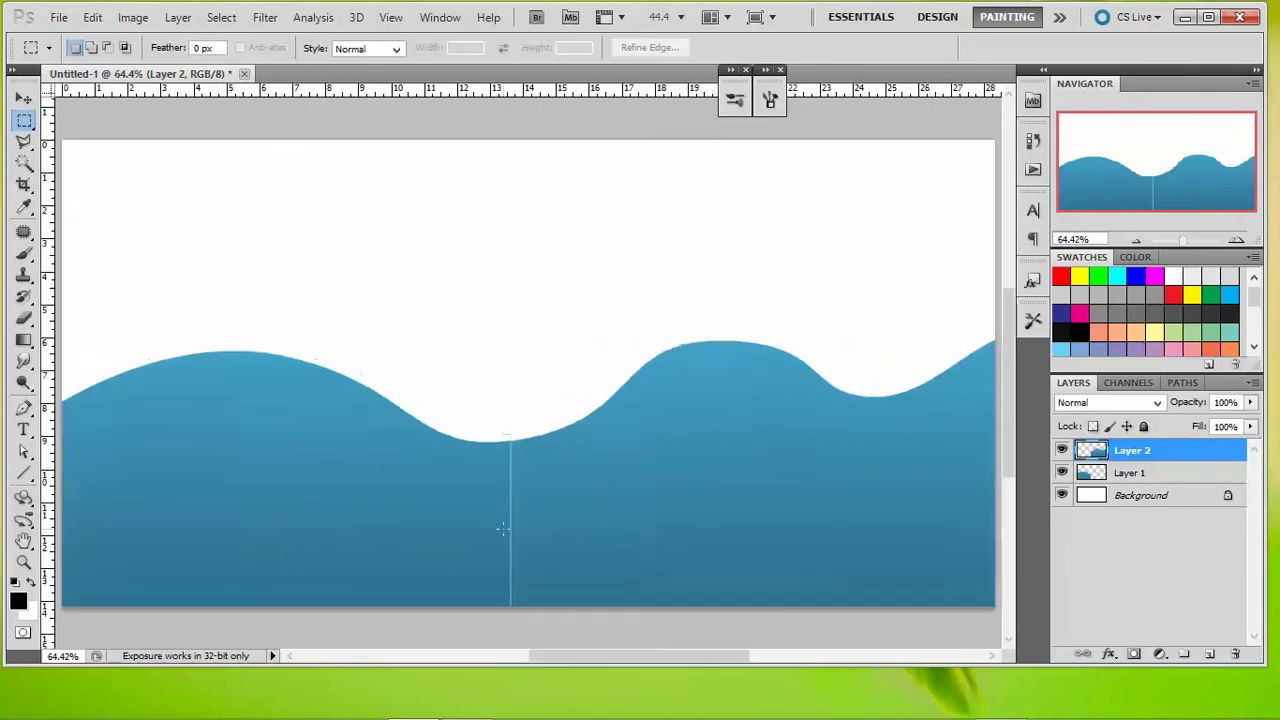
pyautogui.scroll(-3, 530, 490)
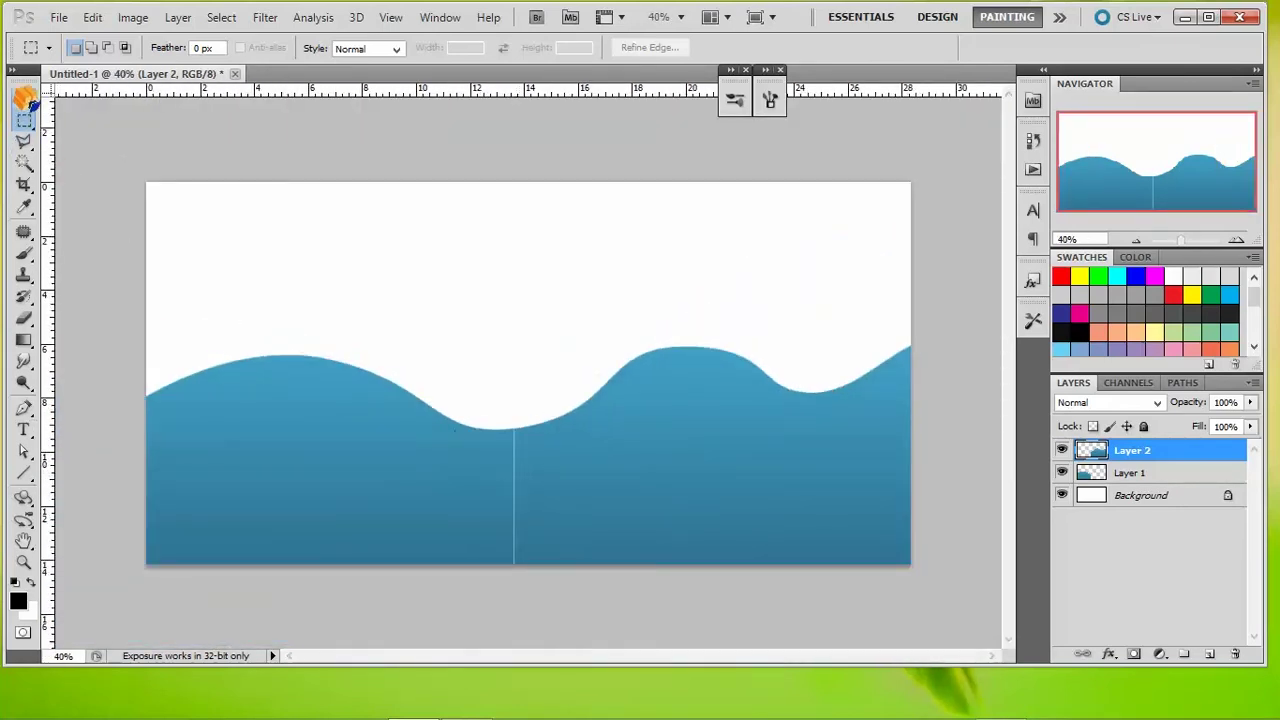
# Step: Move Layer 2's half left and Layer 1's half right, bottom-aligned, then Merge Down into Layer 1
pyautogui.click(24, 97)
pyautogui.moveTo(663, 440); pyautogui.dragTo(374, 320)
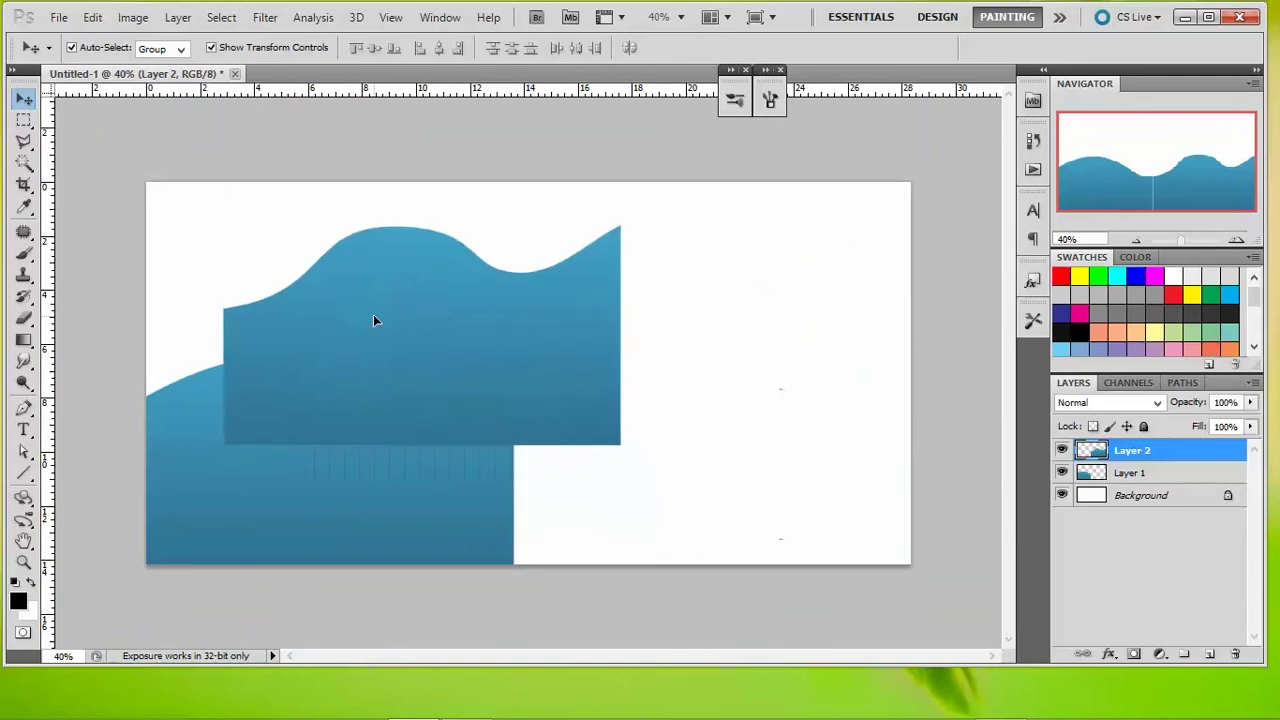
pyautogui.click(291, 514)
pyautogui.moveTo(291, 514); pyautogui.dragTo(680, 509)
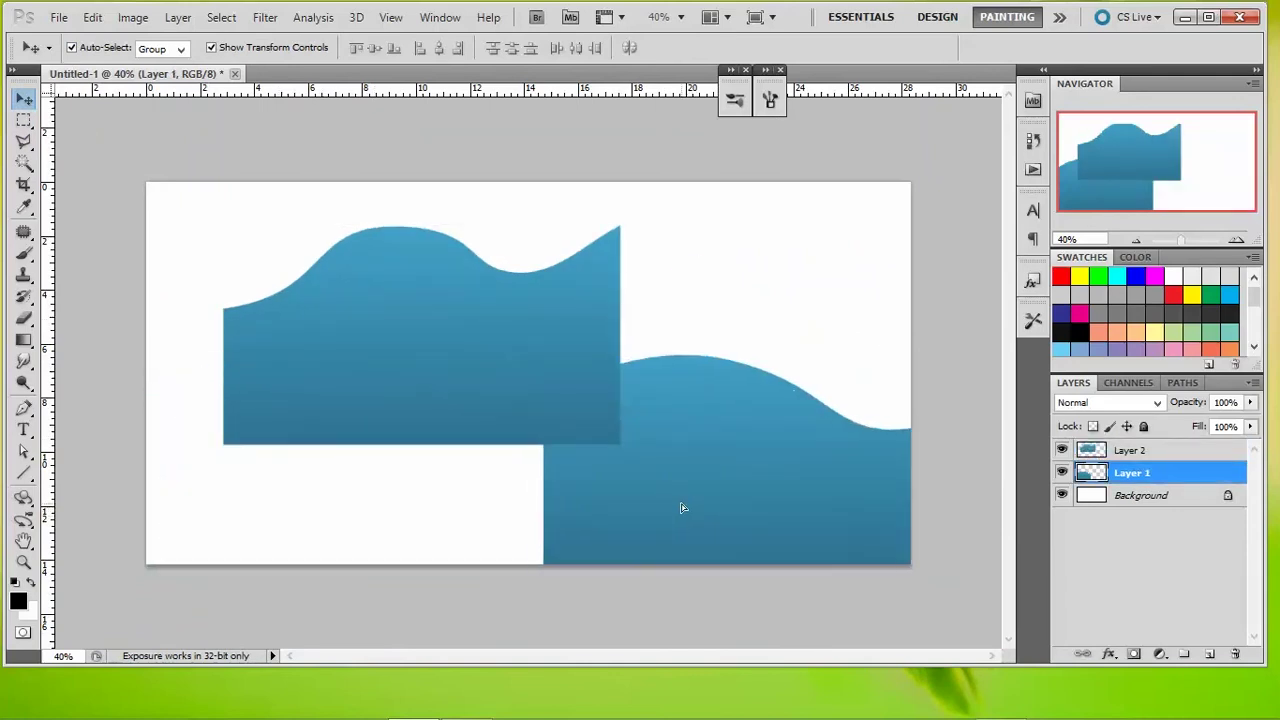
pyautogui.moveTo(397, 366); pyautogui.dragTo(337, 480)
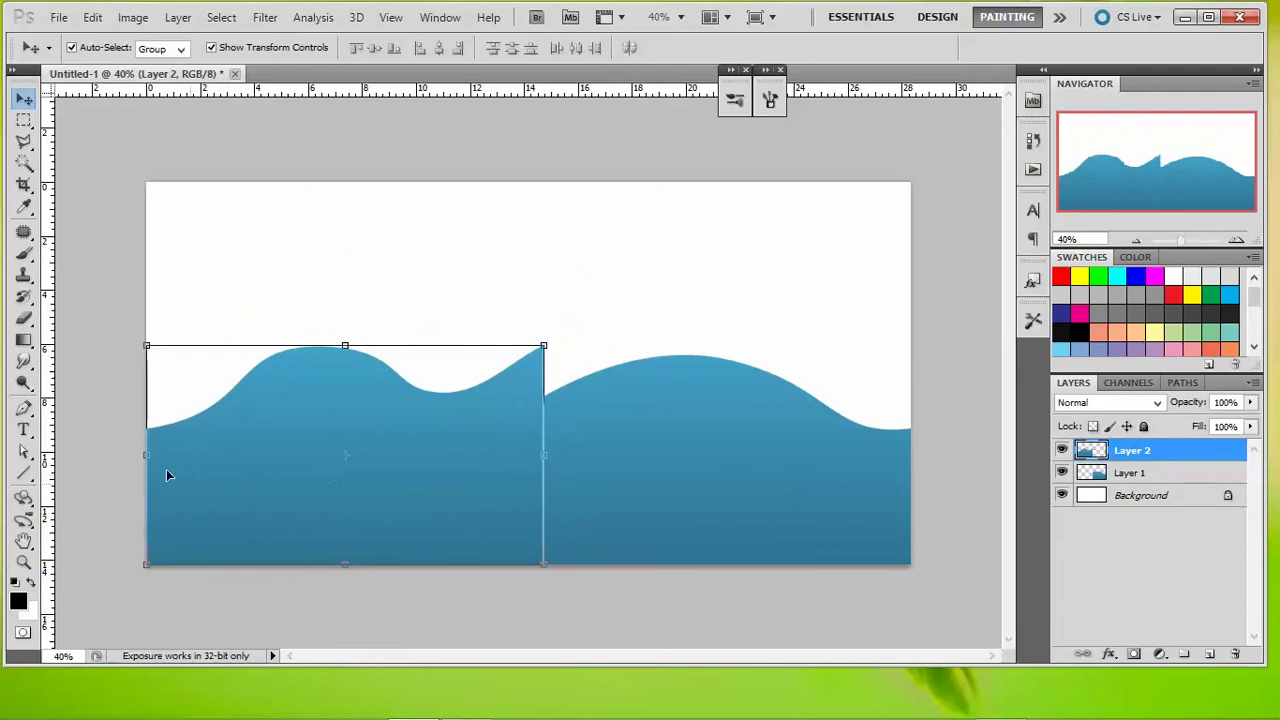
pyautogui.scroll(5, 481, 413)
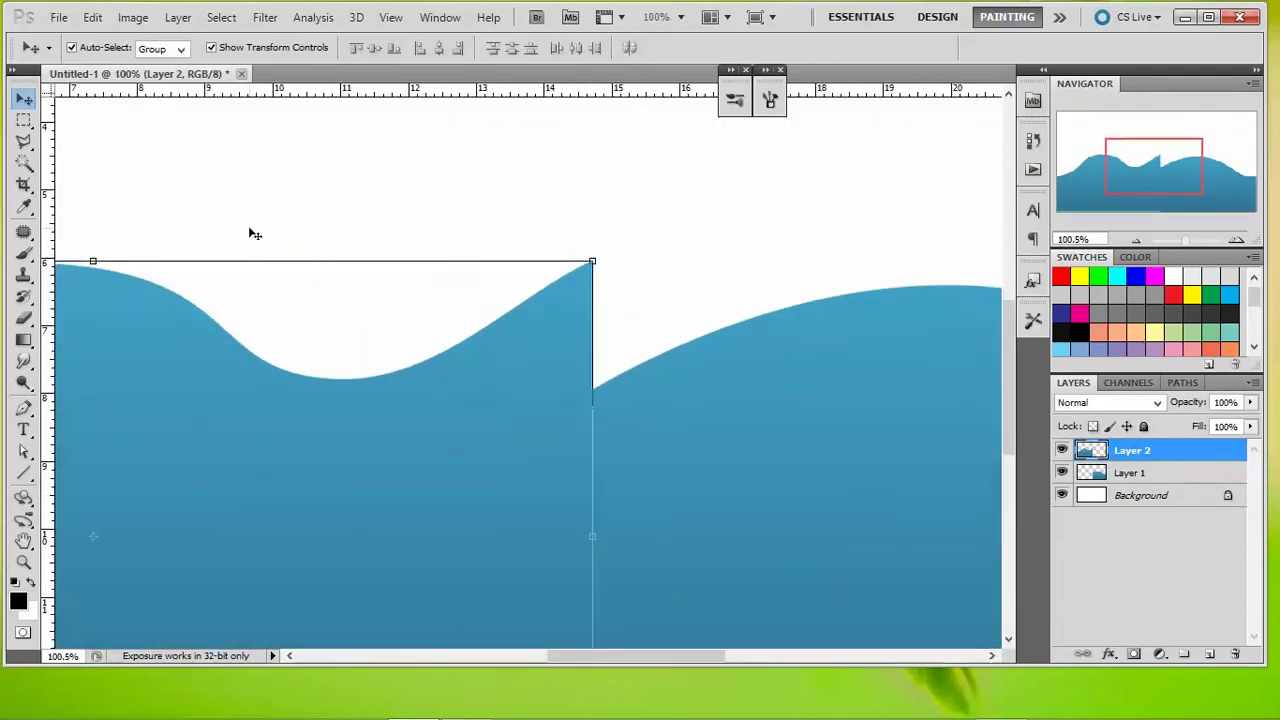
pyautogui.rightClick(1175, 457)
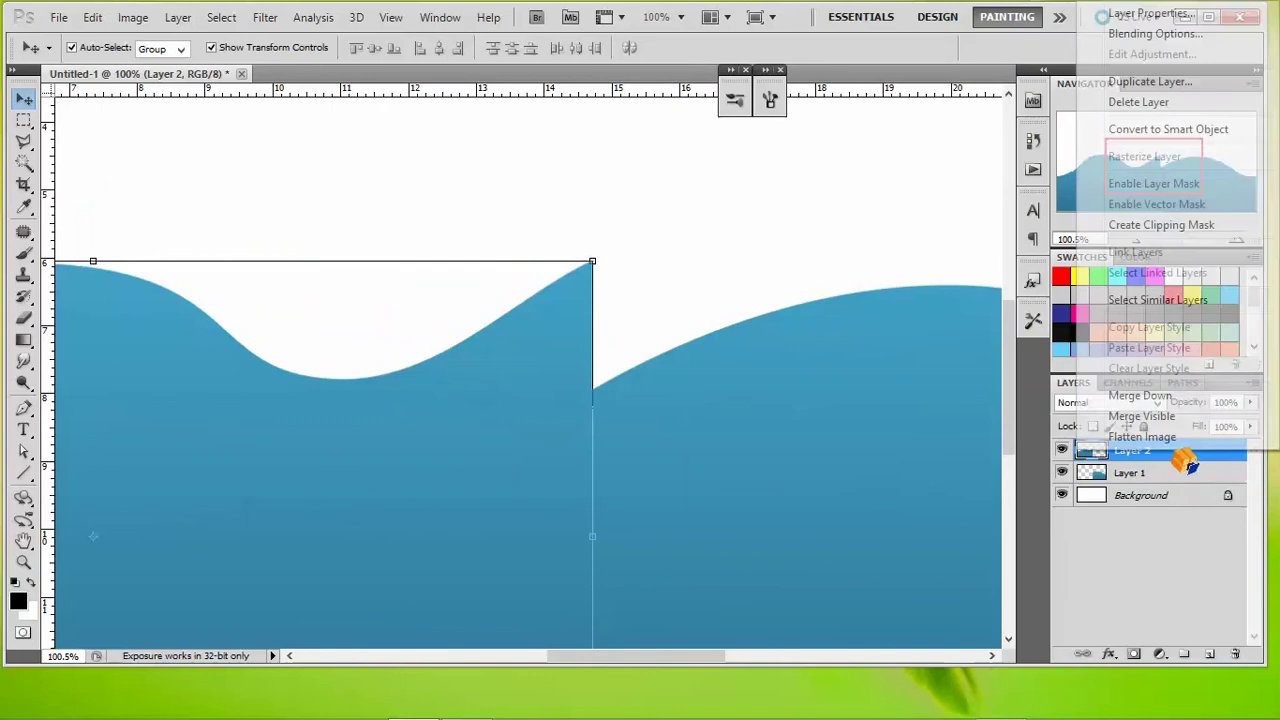
pyautogui.click(1177, 399)
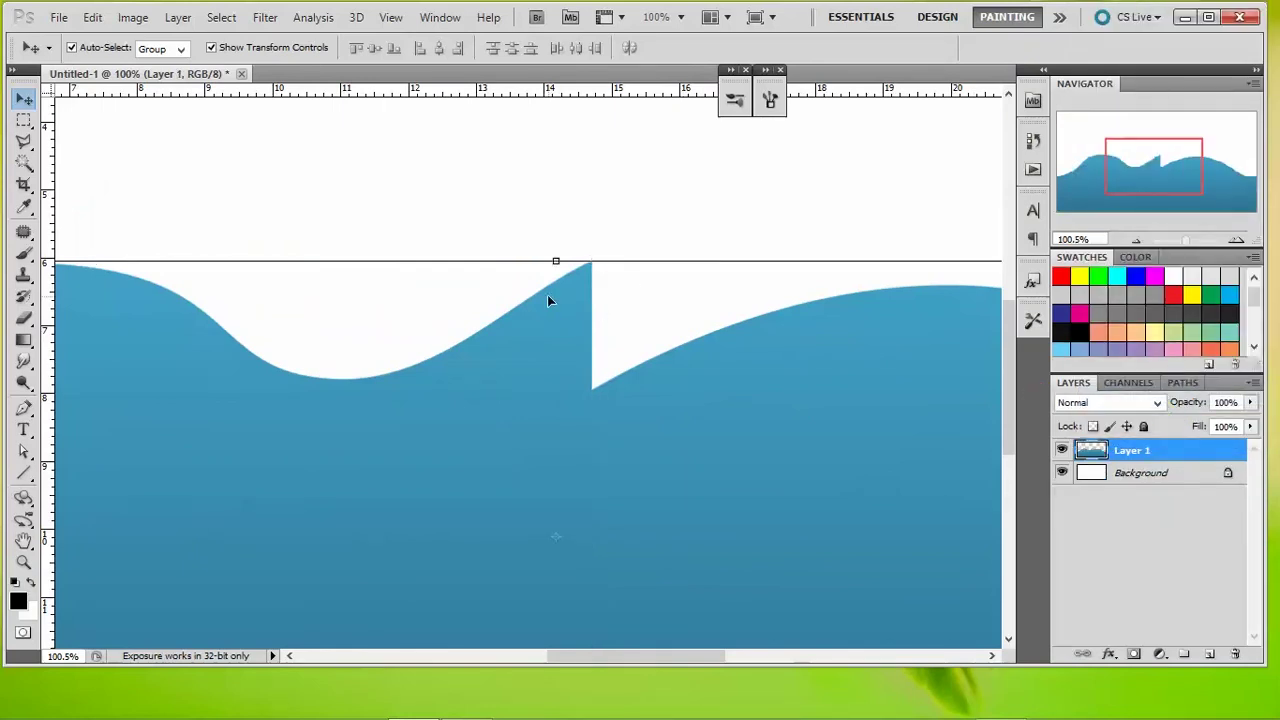
pyautogui.click(33, 148)
pyautogui.click(33, 150)
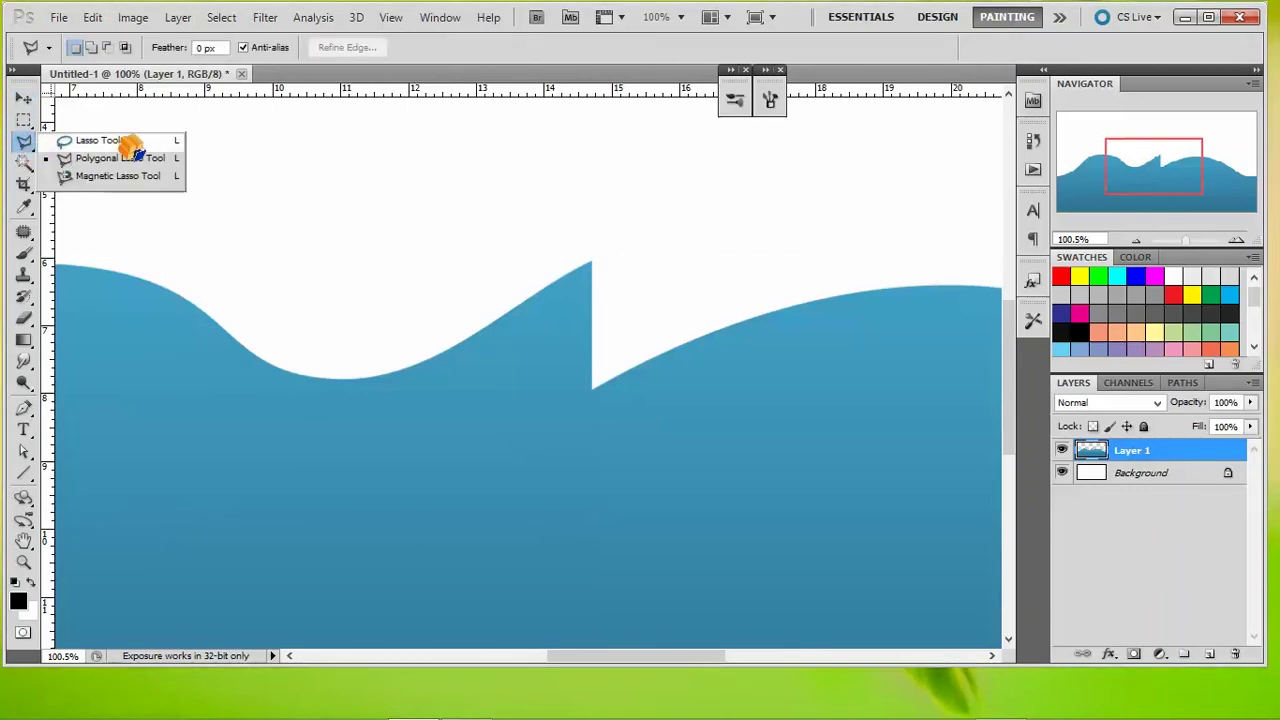
pyautogui.click(128, 141)
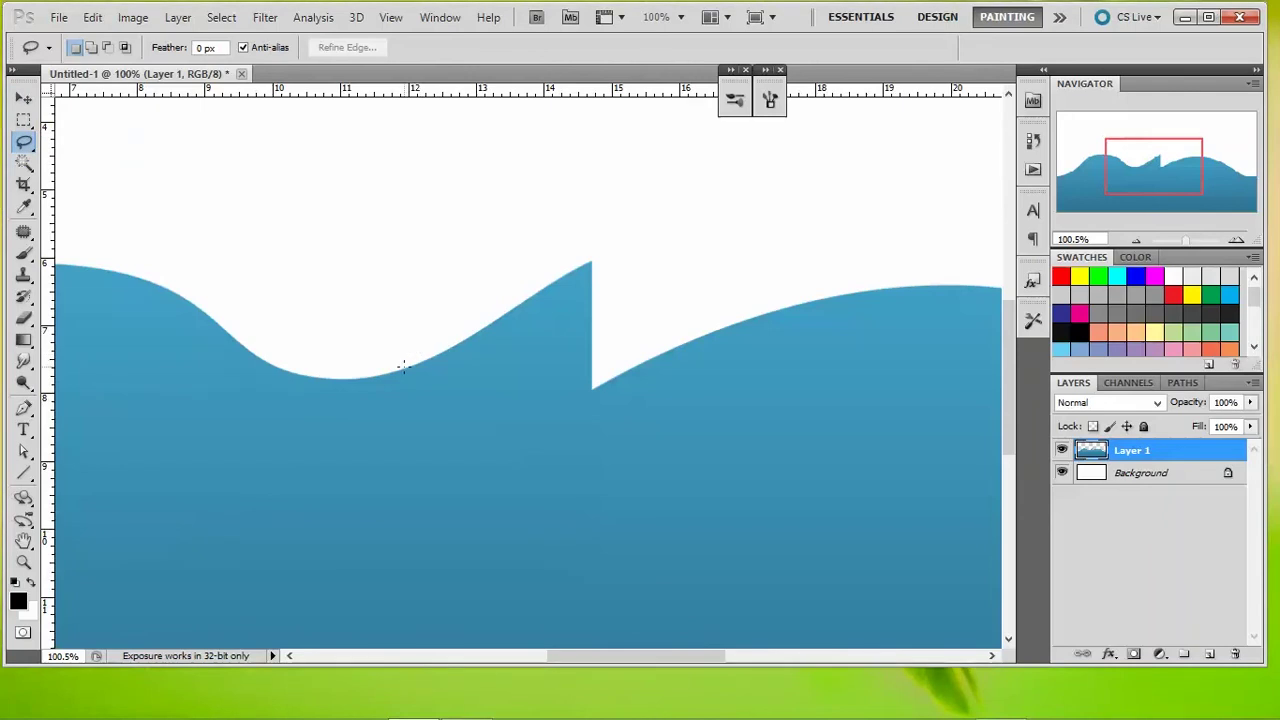
pyautogui.moveTo(405, 368); pyautogui.dragTo(593, 388)
pyautogui.moveTo(626, 276)
pyautogui.mouseDown()
pyautogui.moveTo(597, 232)
pyautogui.moveTo(436, 264)
pyautogui.moveTo(397, 337)
pyautogui.moveTo(405, 368)
pyautogui.mouseUp()
pyautogui.rightClick(474, 294)
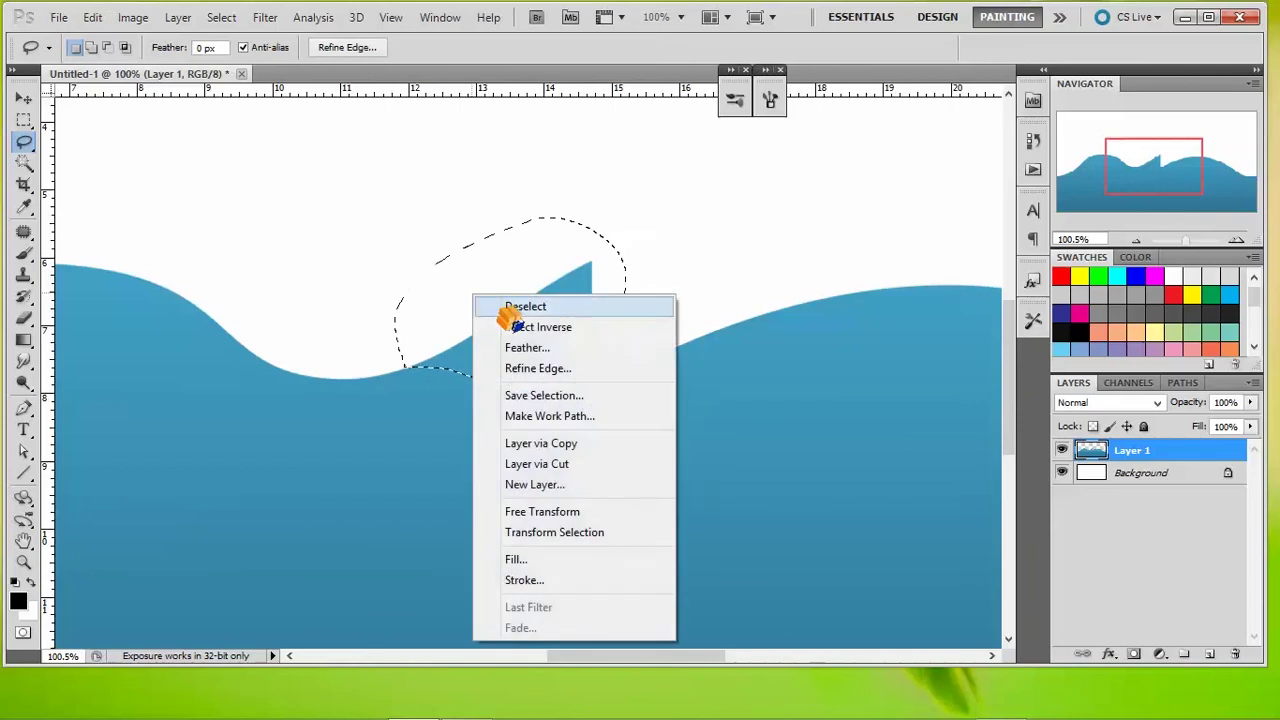
pyautogui.click(578, 464)
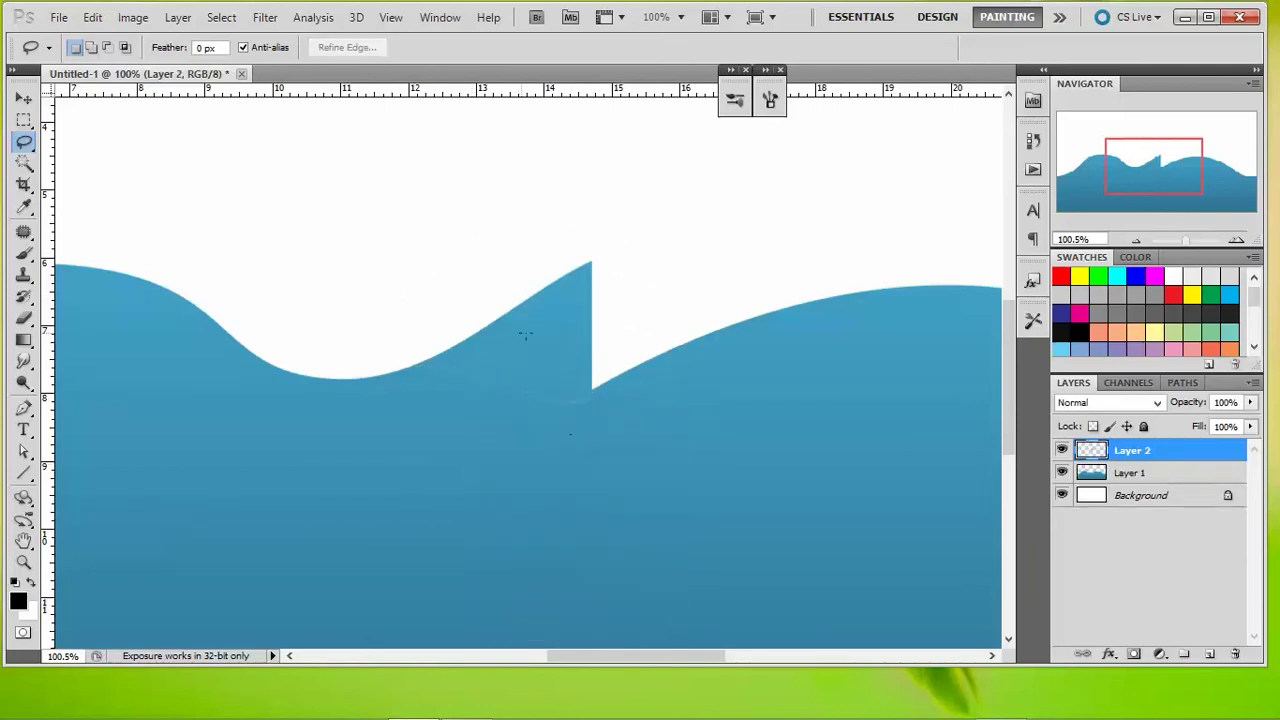
pyautogui.click(1062, 450)
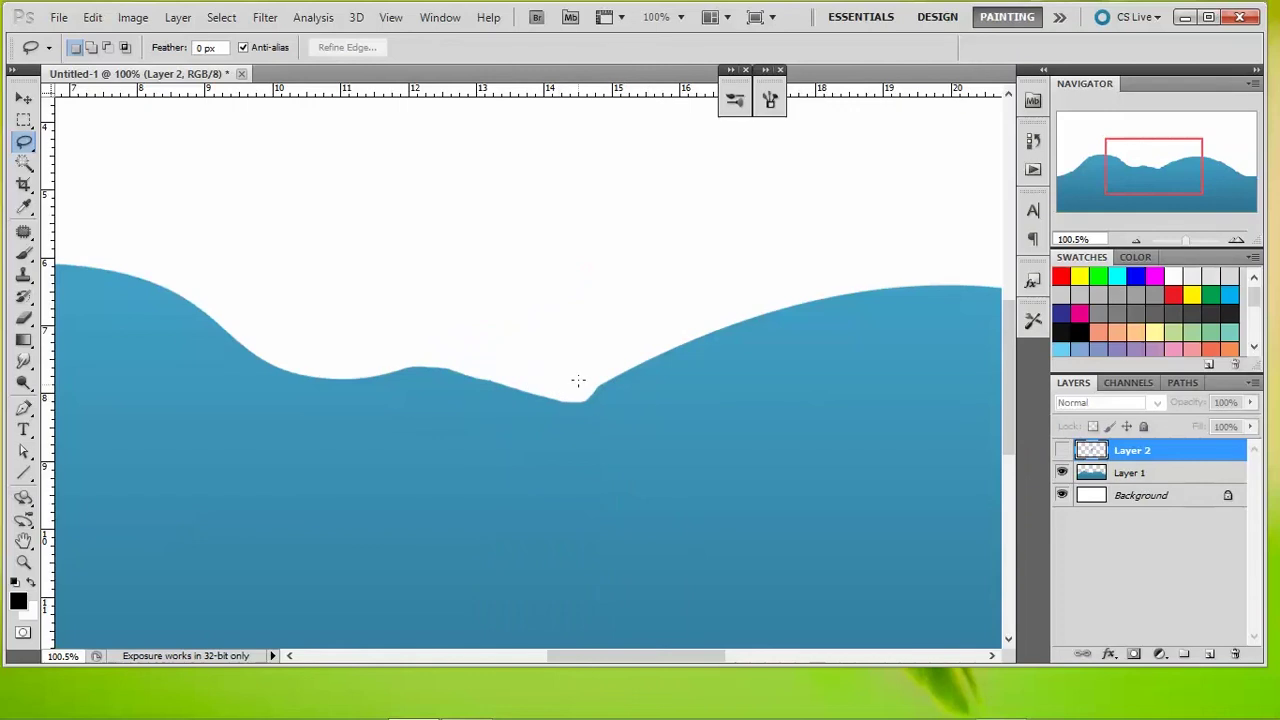
pyautogui.hotkey('ctrl', 'alt', 'z')
pyautogui.hotkey('ctrl', 'alt', 'z')
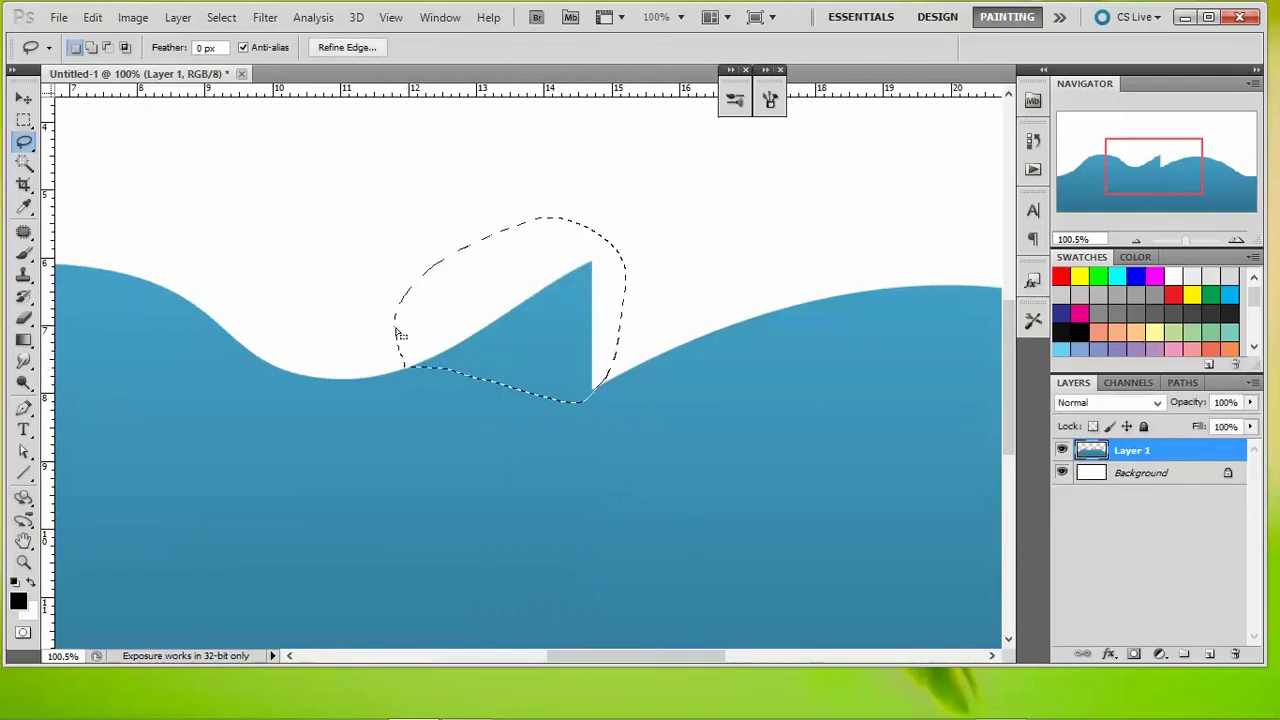
pyautogui.click(24, 408)
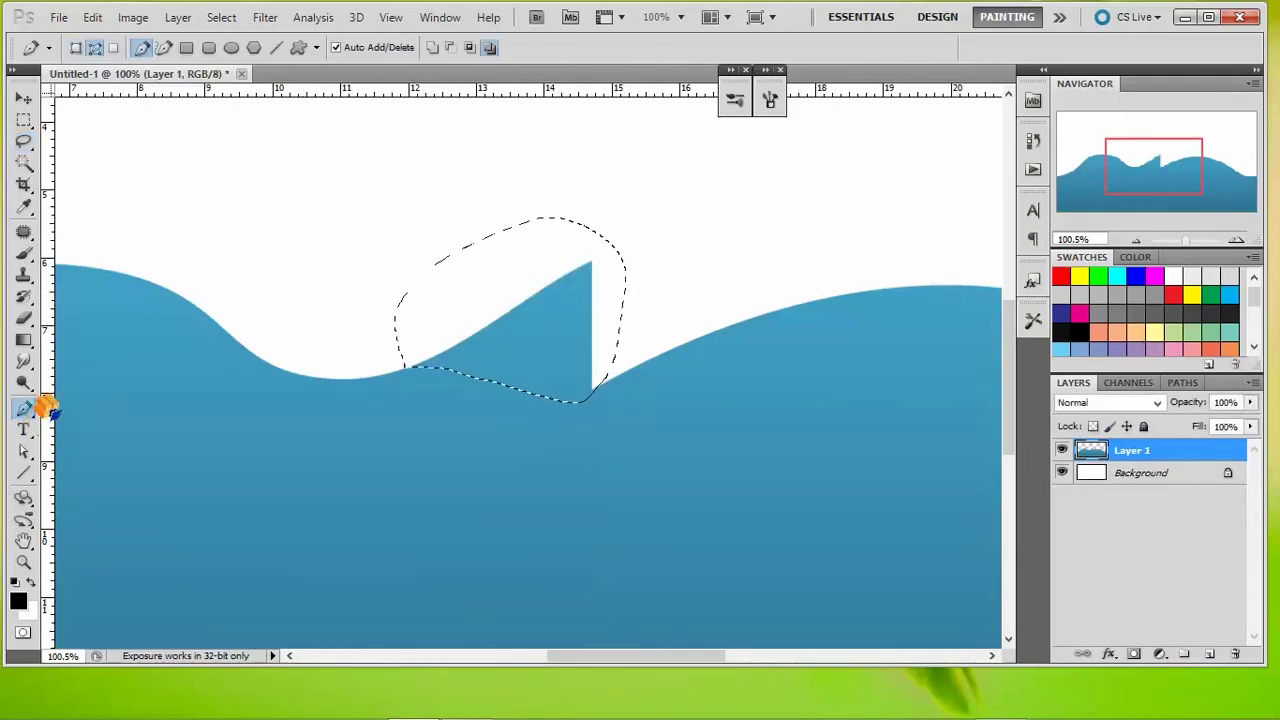
pyautogui.click(24, 119)
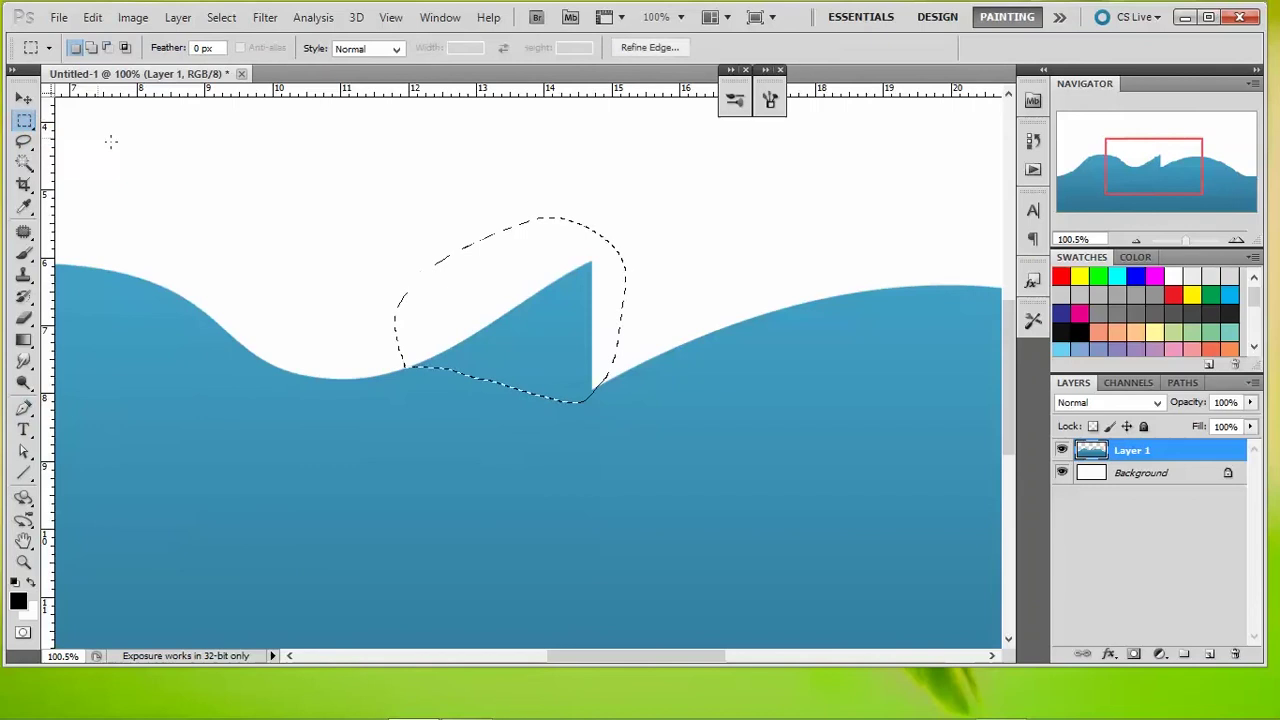
pyautogui.click(202, 265)
pyautogui.click(40, 503)
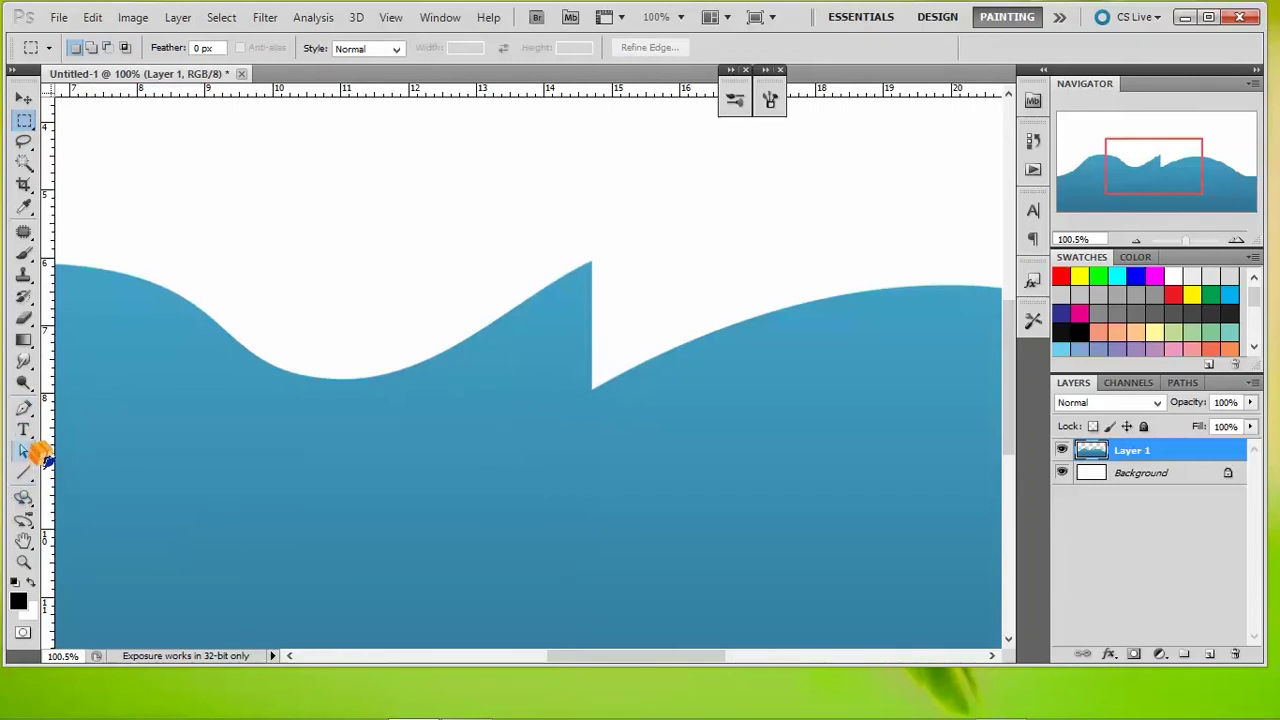
# Step: Outline the notch with a Pen path, load it as a selection, delete those pixels and deselect
pyautogui.click(30, 413)
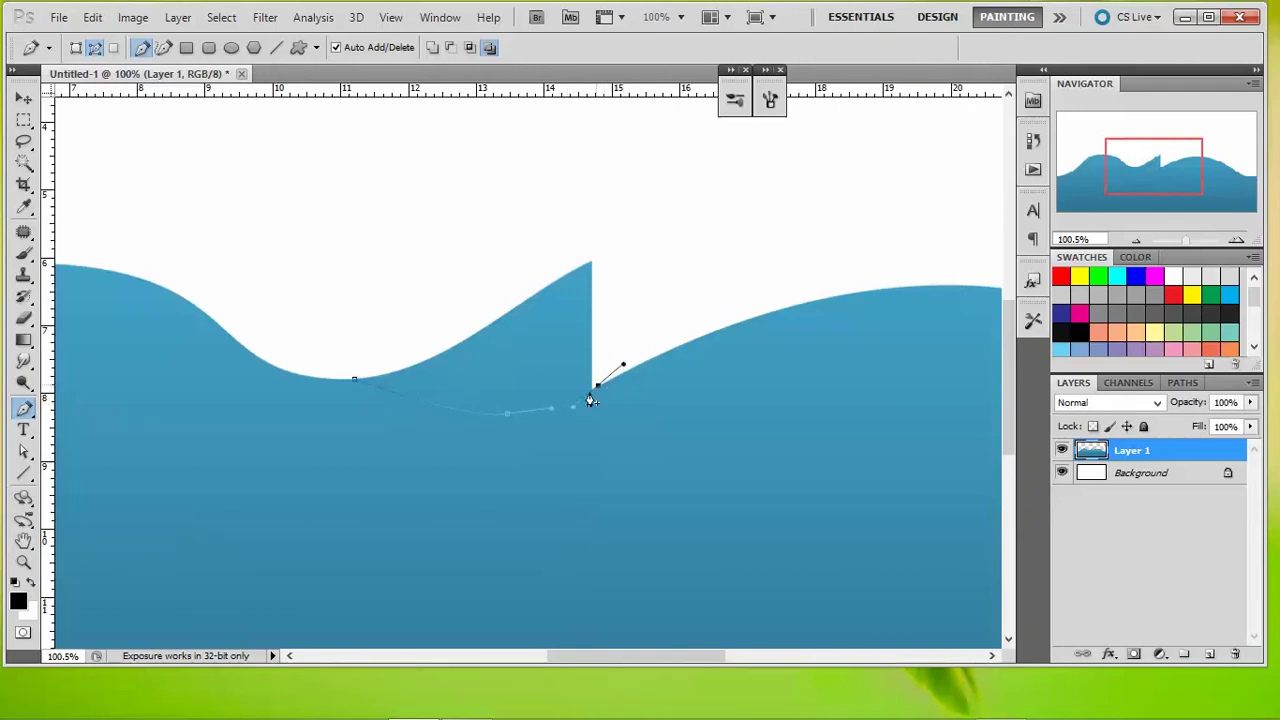
pyautogui.scroll(2, 437, 425)
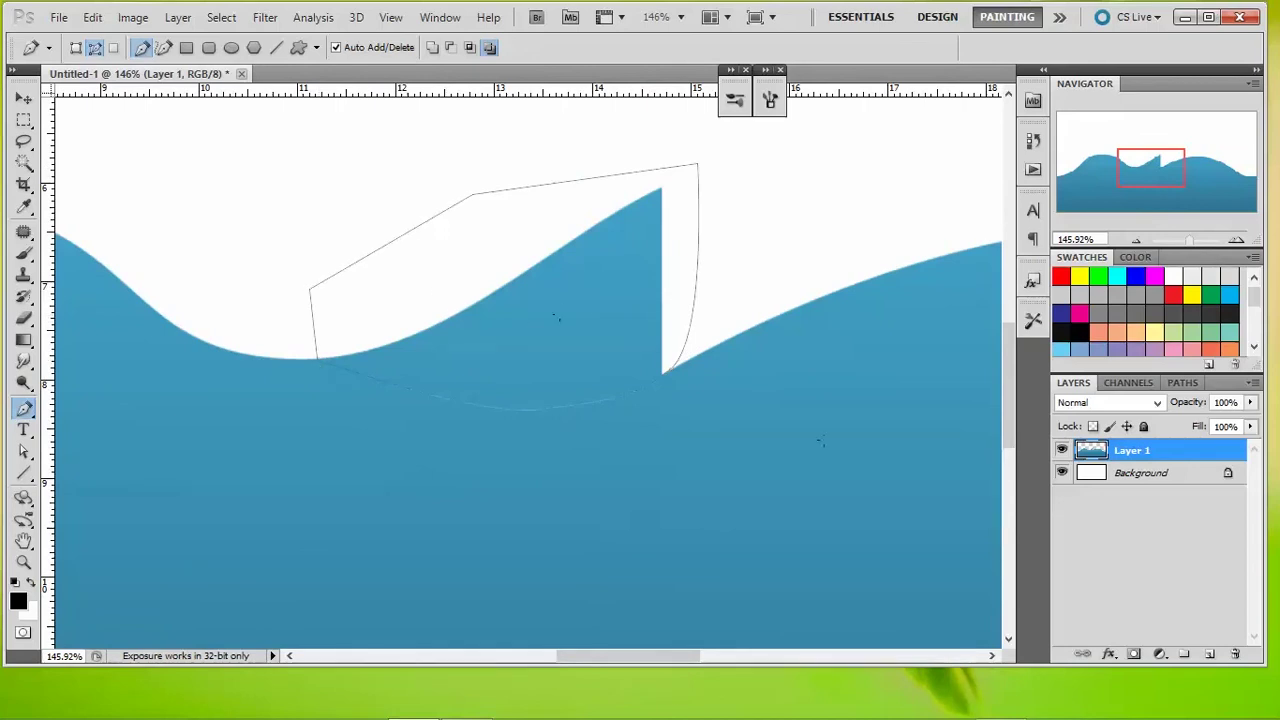
pyautogui.click(1201, 401)
pyautogui.click(1183, 384)
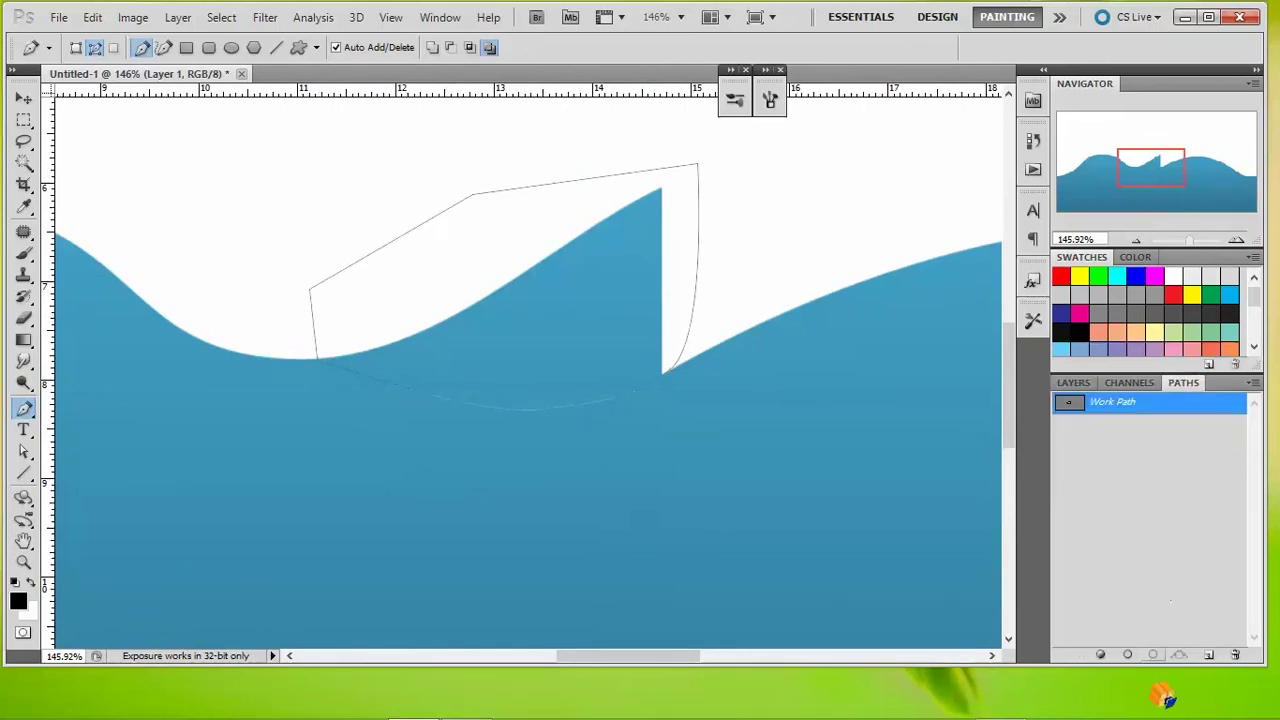
pyautogui.click(1153, 656)
pyautogui.click(1078, 384)
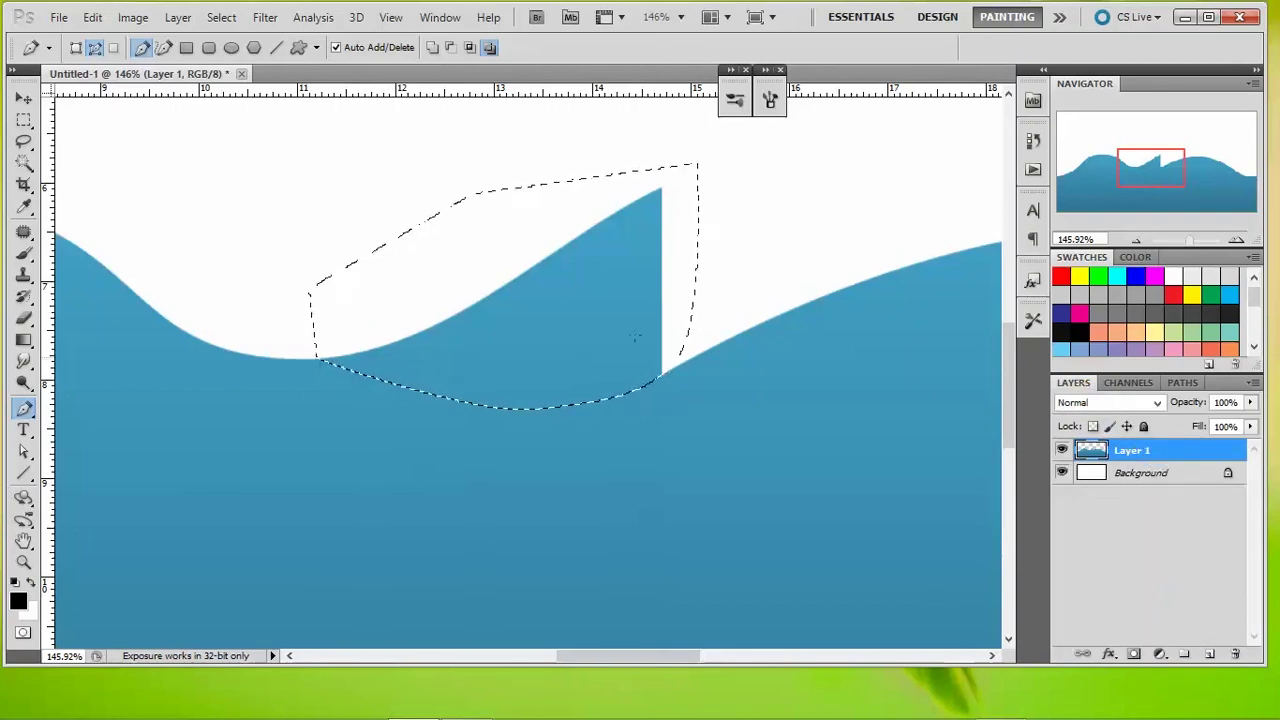
pyautogui.press('Delete')
pyautogui.hotkey('ctrl', 'd')
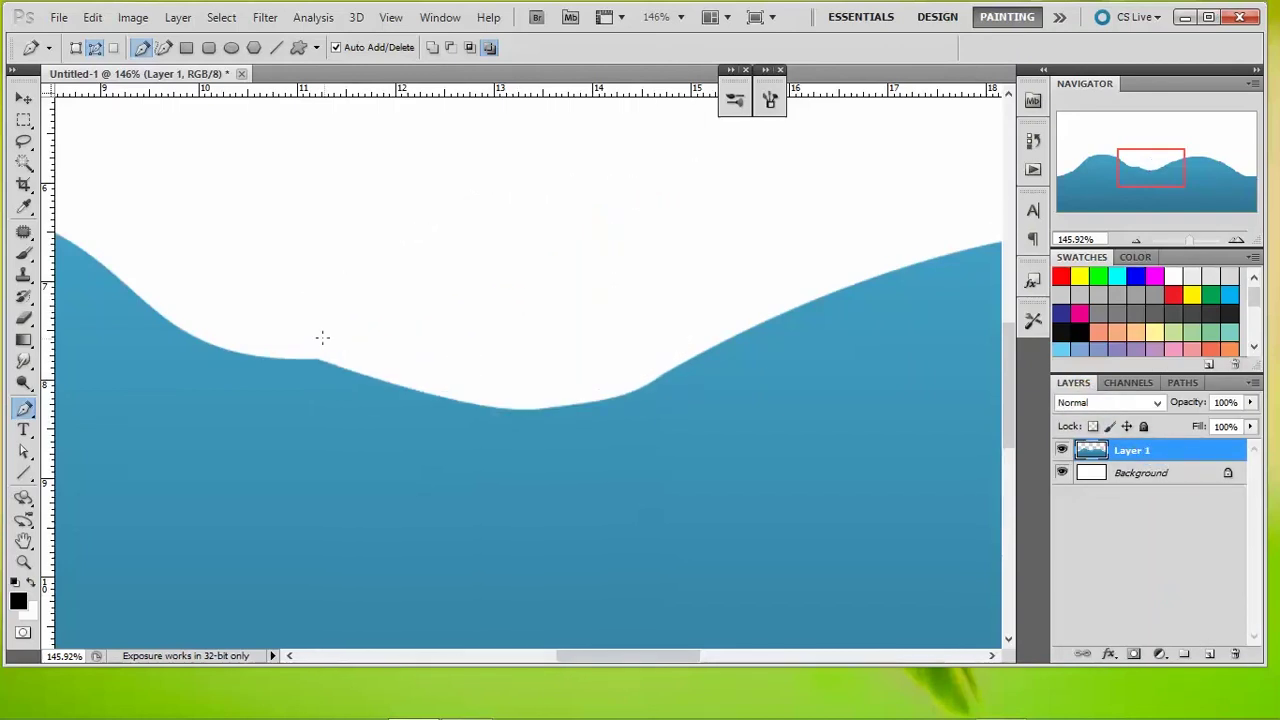
pyautogui.scroll(-2, 473, 322)
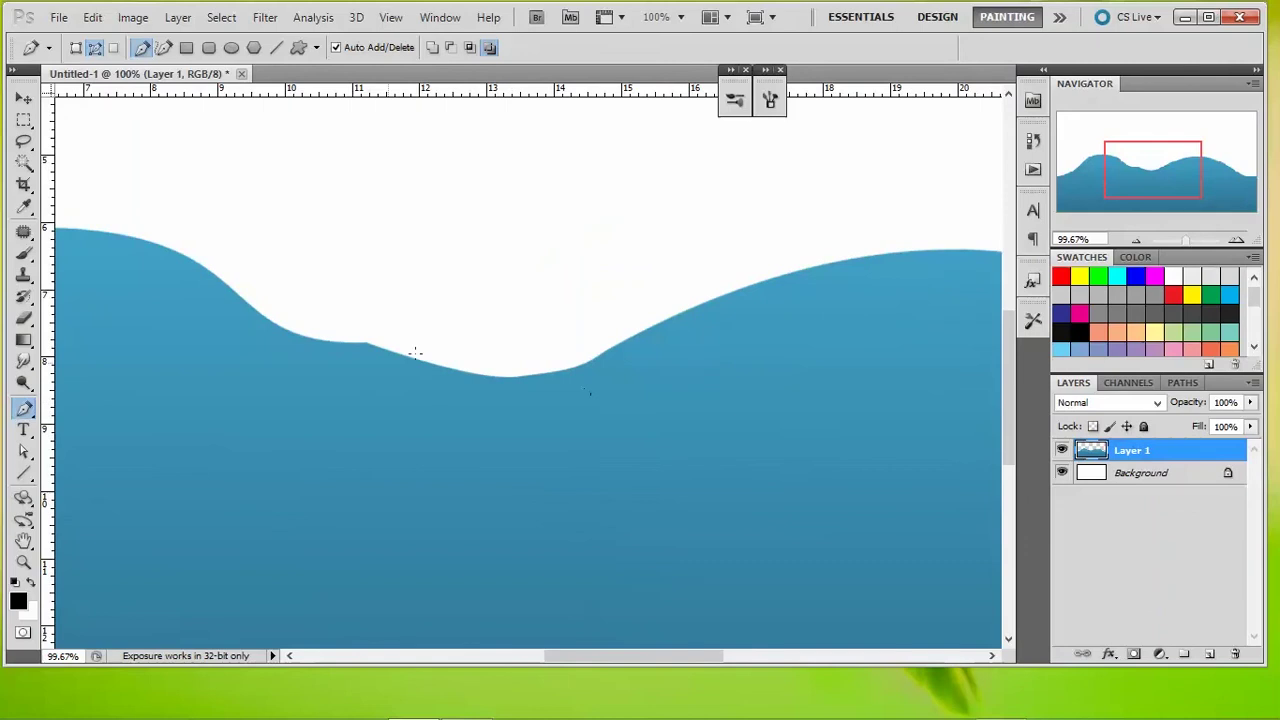
# Step: Hide the white Background layer so the wave on Layer 1 shows over transparency
pyautogui.scroll(3, 420, 322)
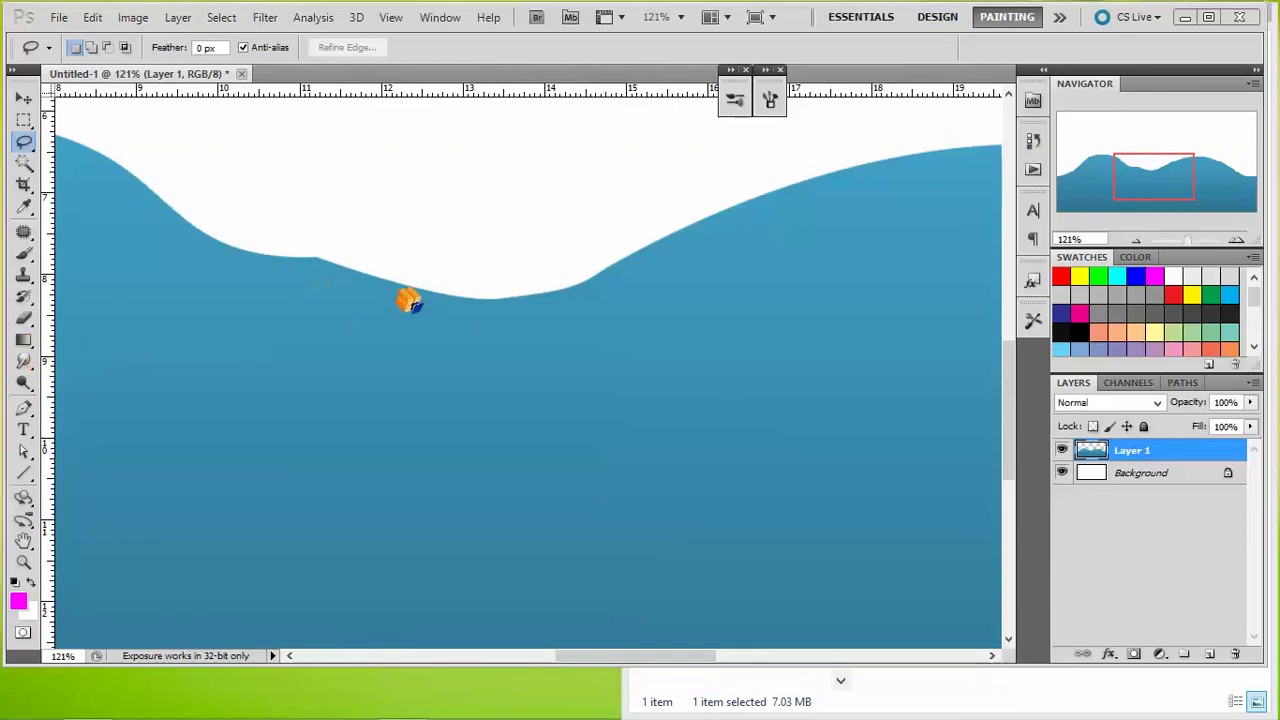
pyautogui.scroll(-5, 444, 248)
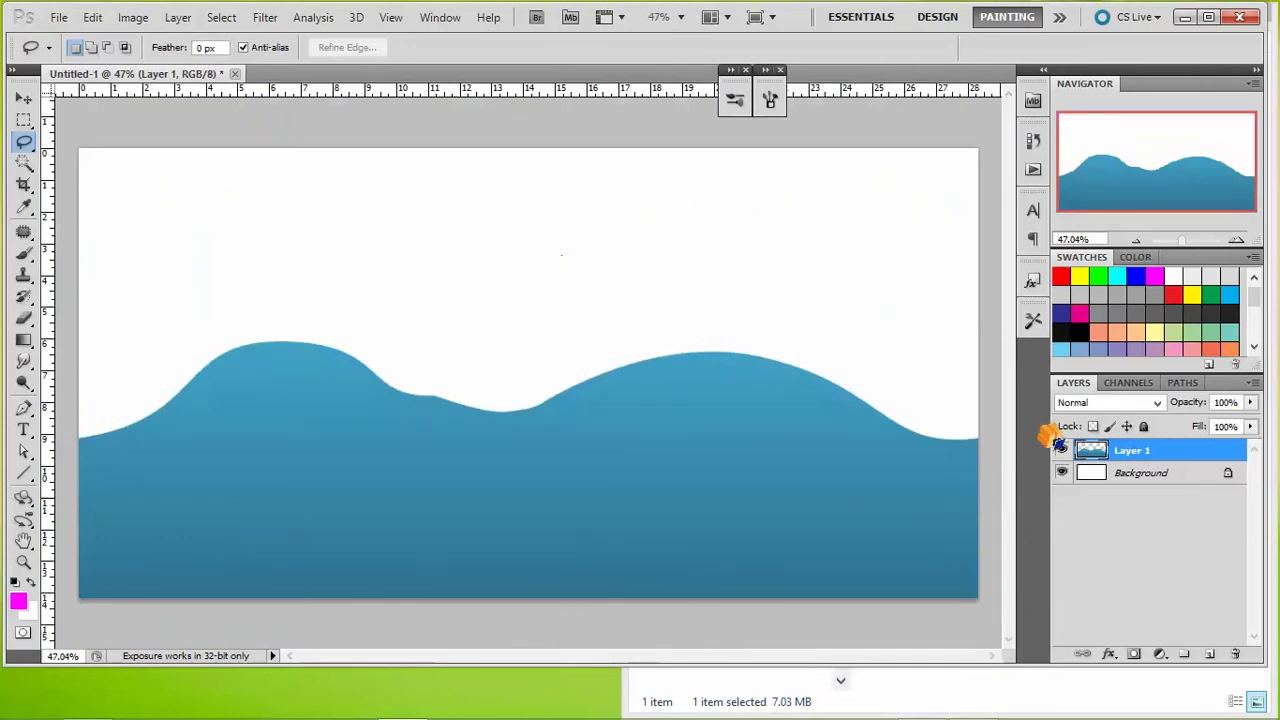
pyautogui.click(1062, 474)
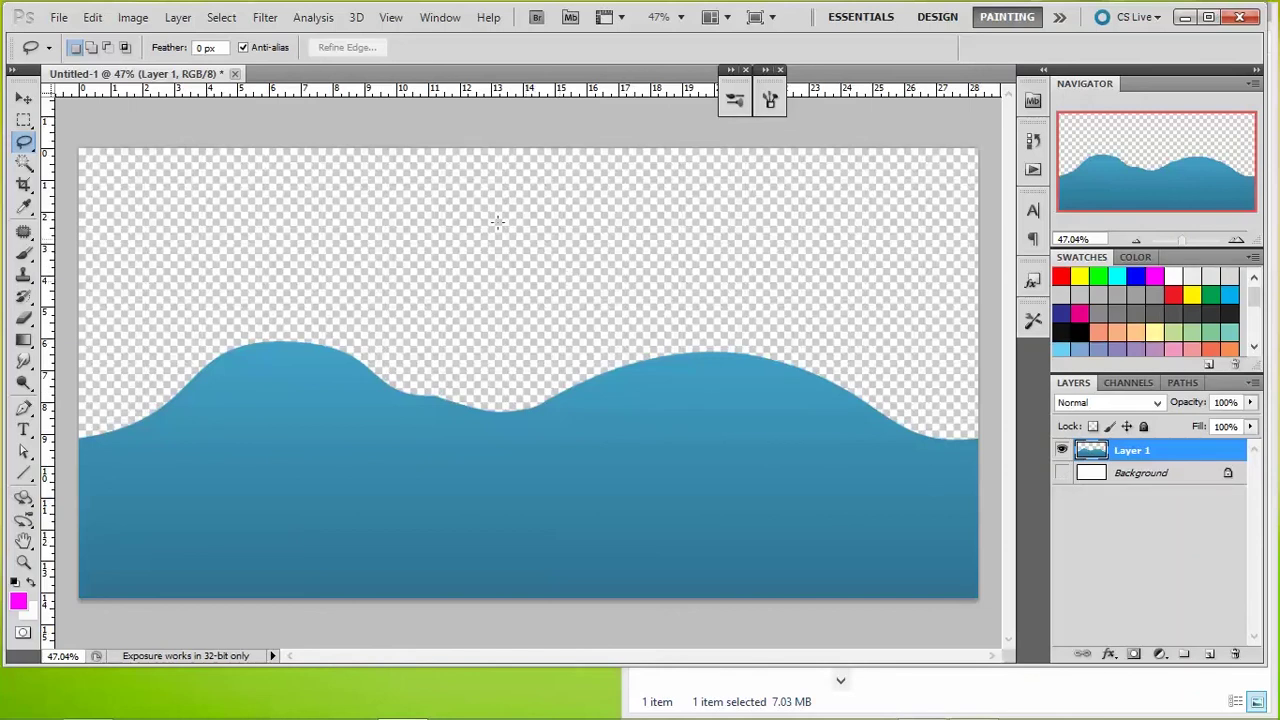
# Step: Save the wave artwork with Save As in PNG (*.PNG) format
pyautogui.click(60, 17)
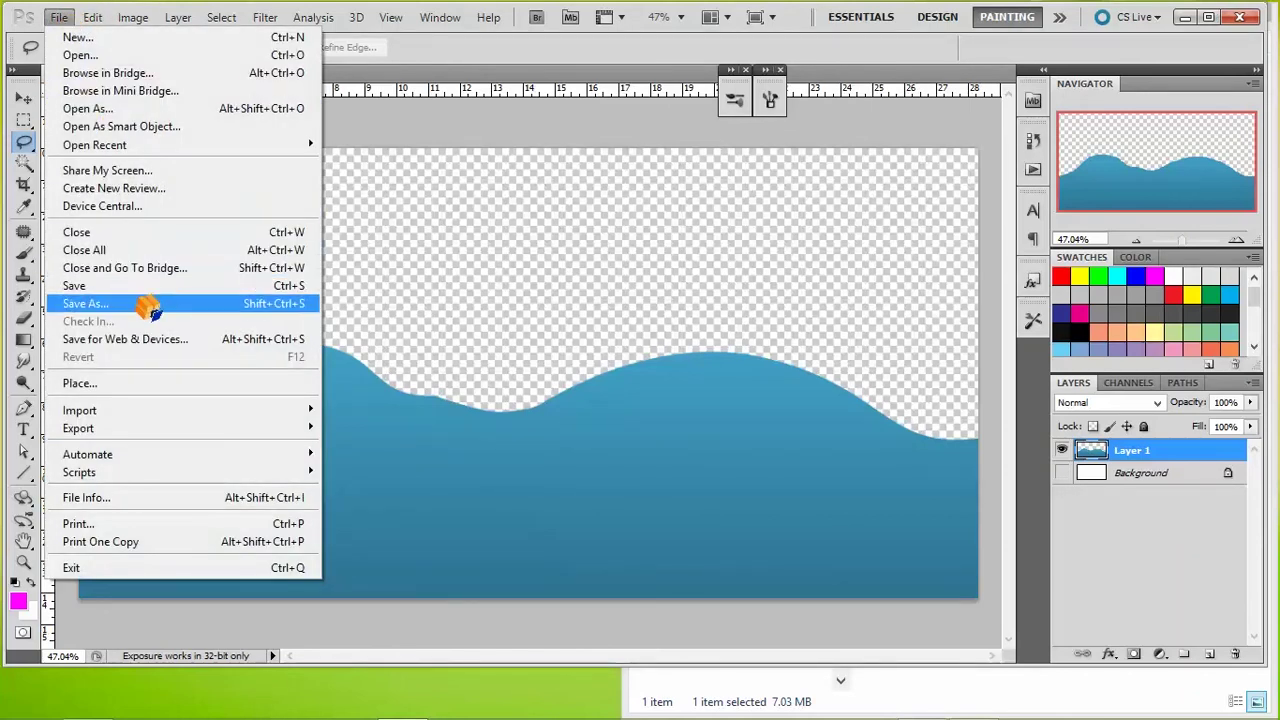
pyautogui.click(150, 305)
pyautogui.click(768, 413)
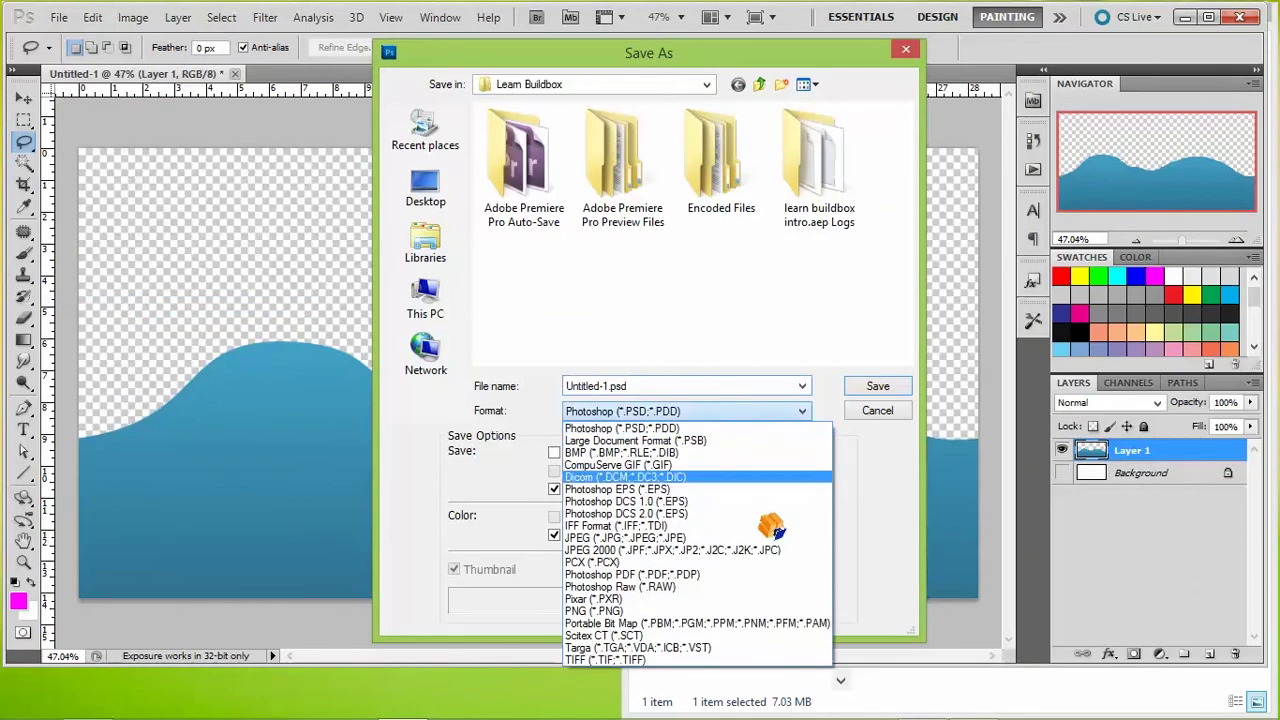
pyautogui.click(729, 611)
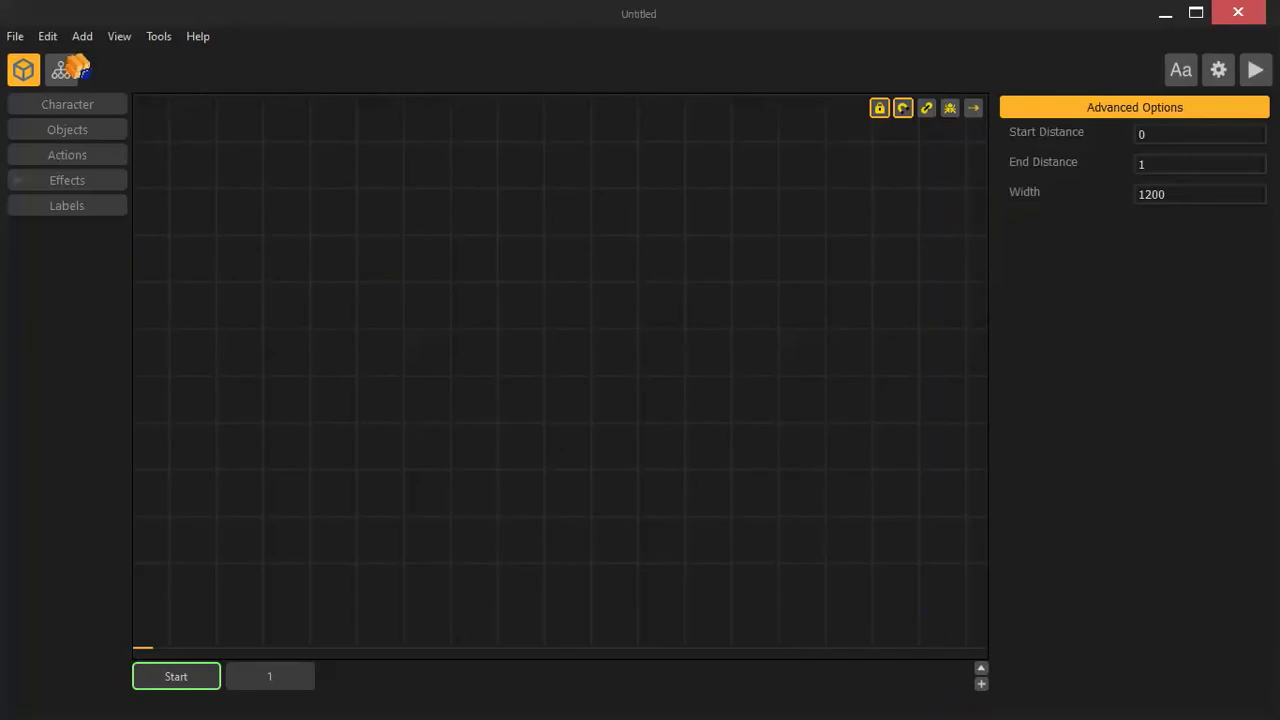
# Step: Drag blue background.png from Pictures > assets for games > backgrounds into the Buildbox scene
pyautogui.hotkey('alt', 'Tab')
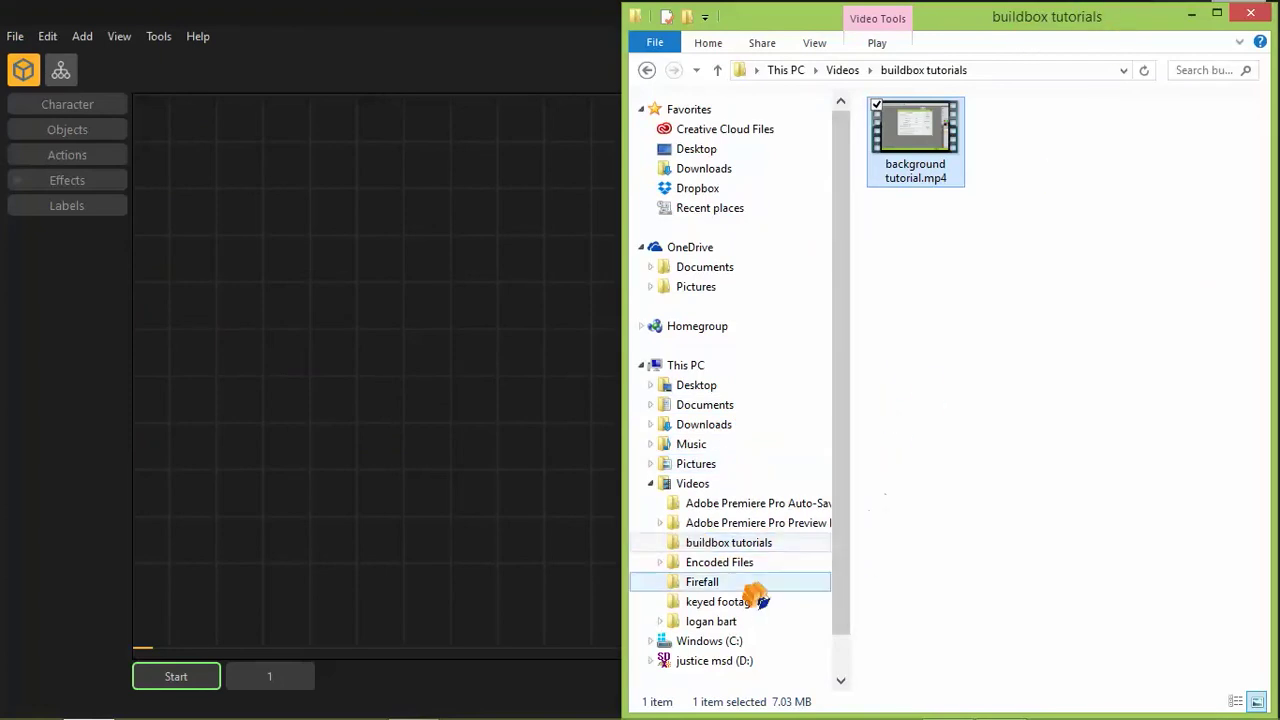
pyautogui.click(697, 464)
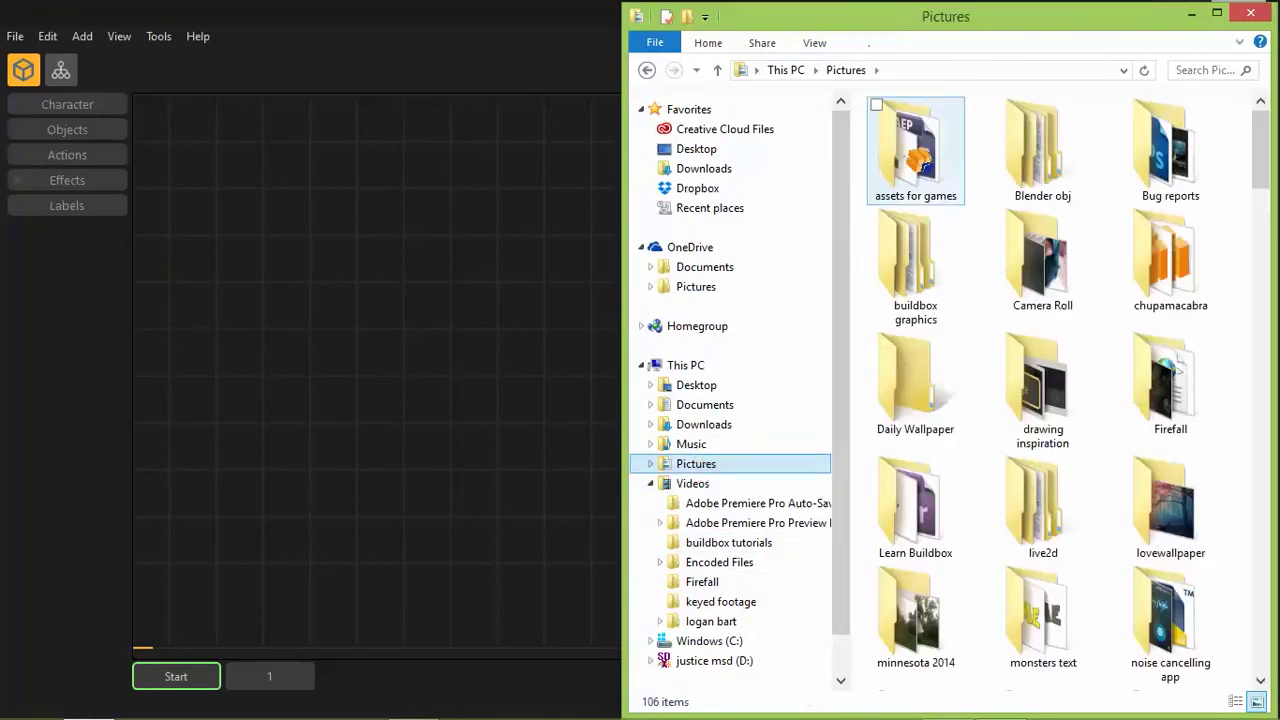
pyautogui.doubleClick(918, 150)
pyautogui.doubleClick(1043, 150)
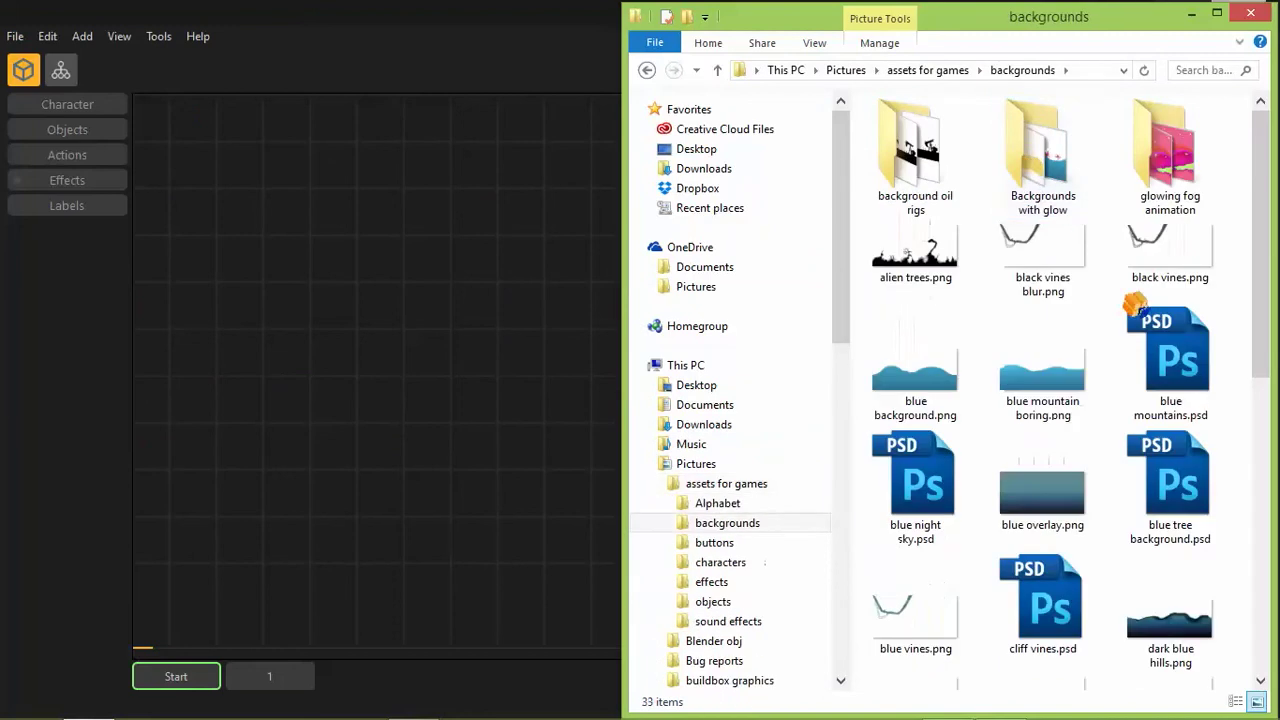
pyautogui.click(918, 372)
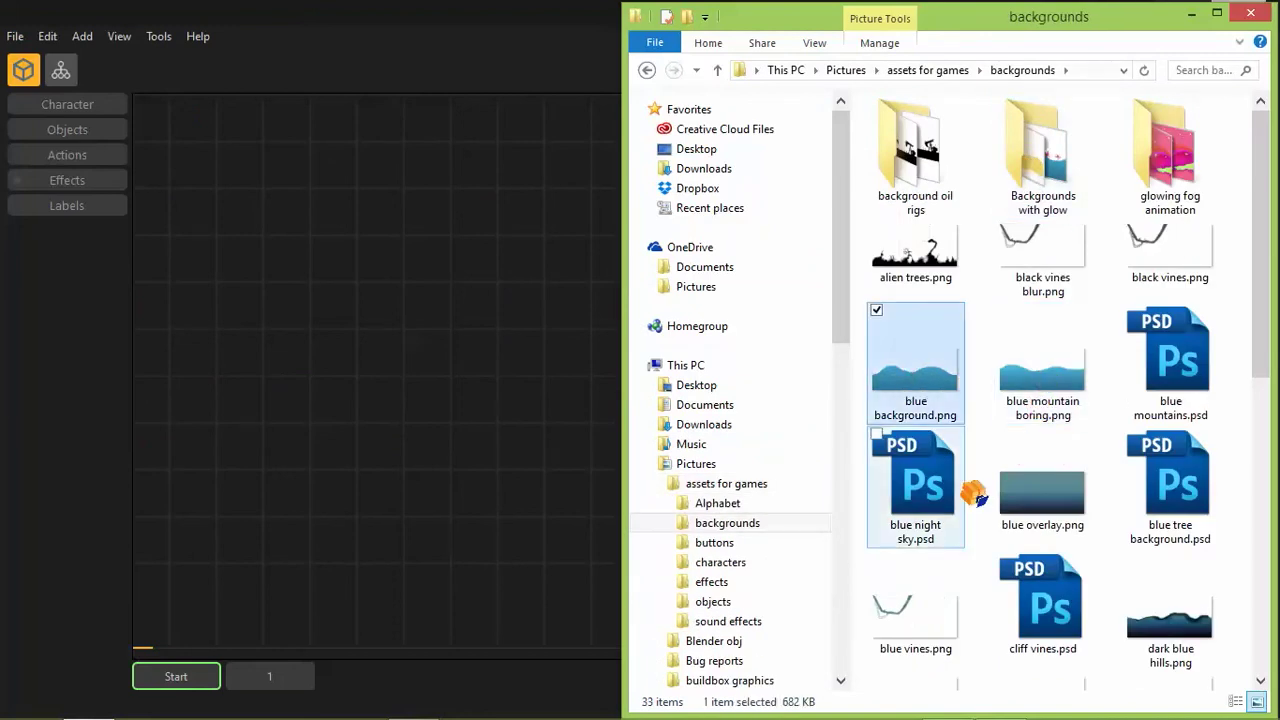
pyautogui.moveTo(936, 378); pyautogui.dragTo(607, 577)
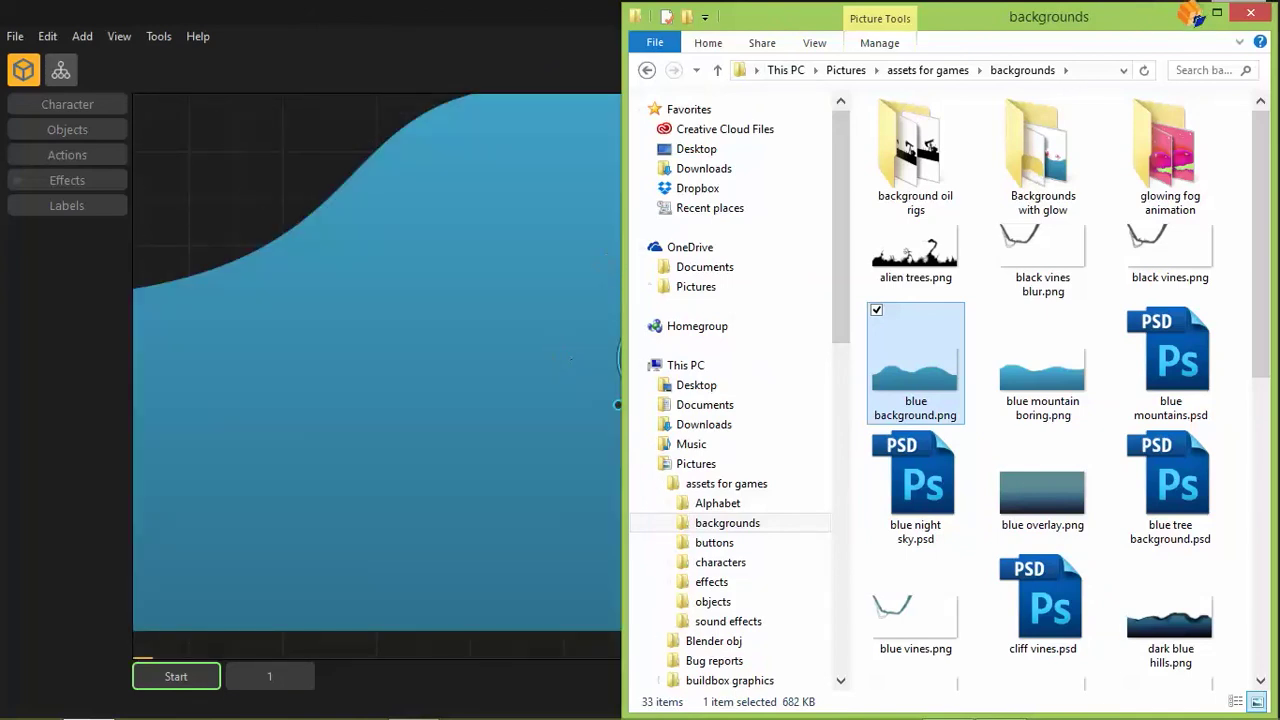
pyautogui.click(1187, 14)
pyautogui.scroll(-5, 551, 331)
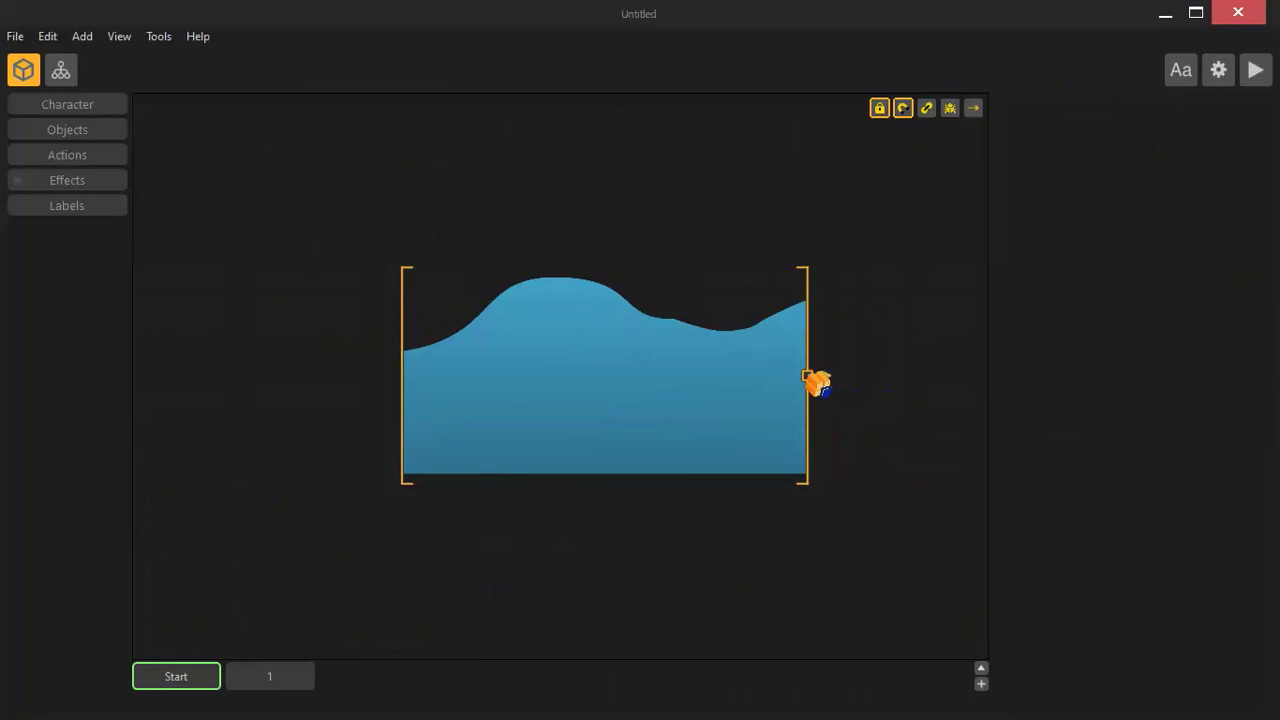
# Step: Drag the background's right edge handle twice to widen the wave strip
pyautogui.moveTo(817, 380); pyautogui.dragTo(1004, 376)
pyautogui.scroll(-2, 930, 375)
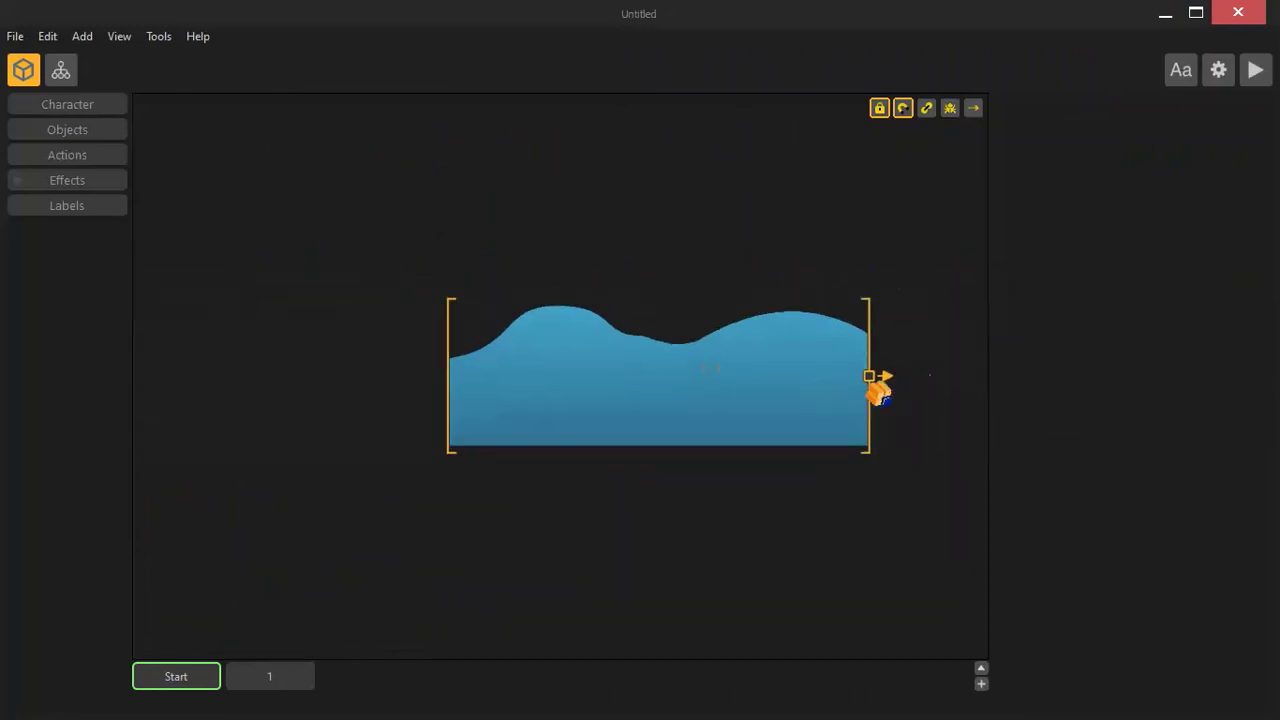
pyautogui.moveTo(870, 380); pyautogui.dragTo(1020, 381)
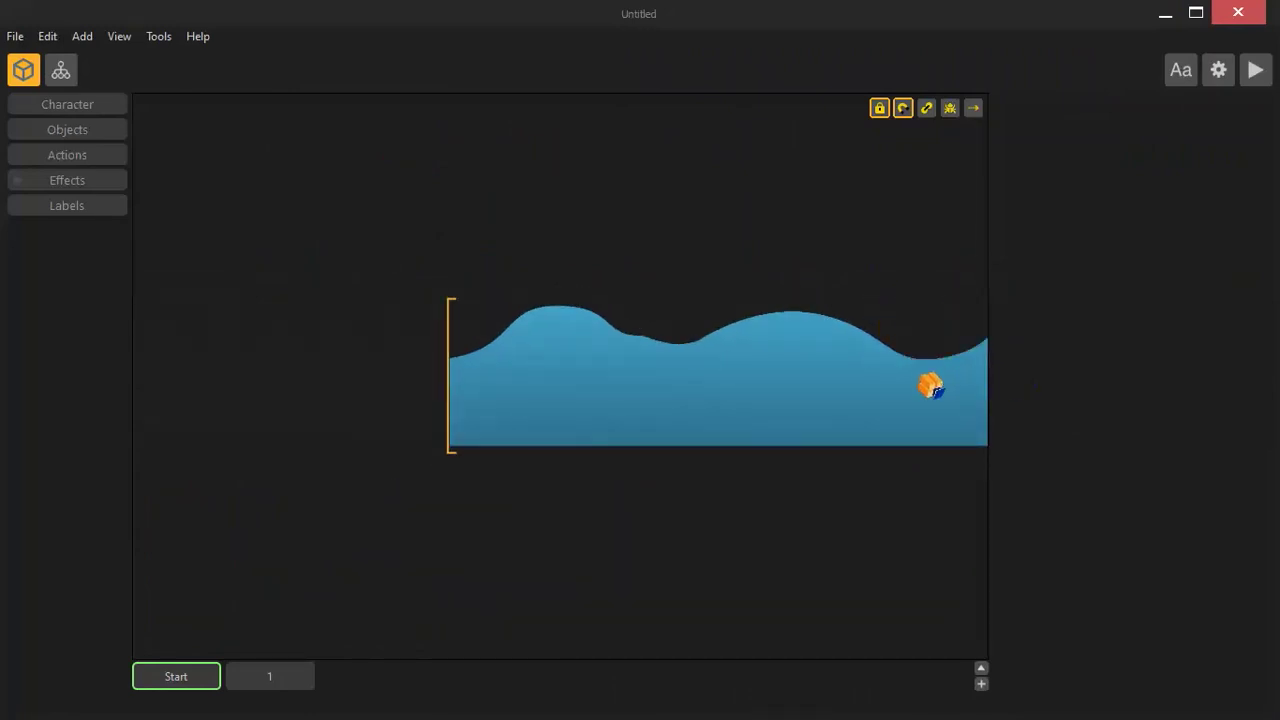
pyautogui.scroll(1, 950, 400)
pyautogui.scroll(-2, 940, 390)
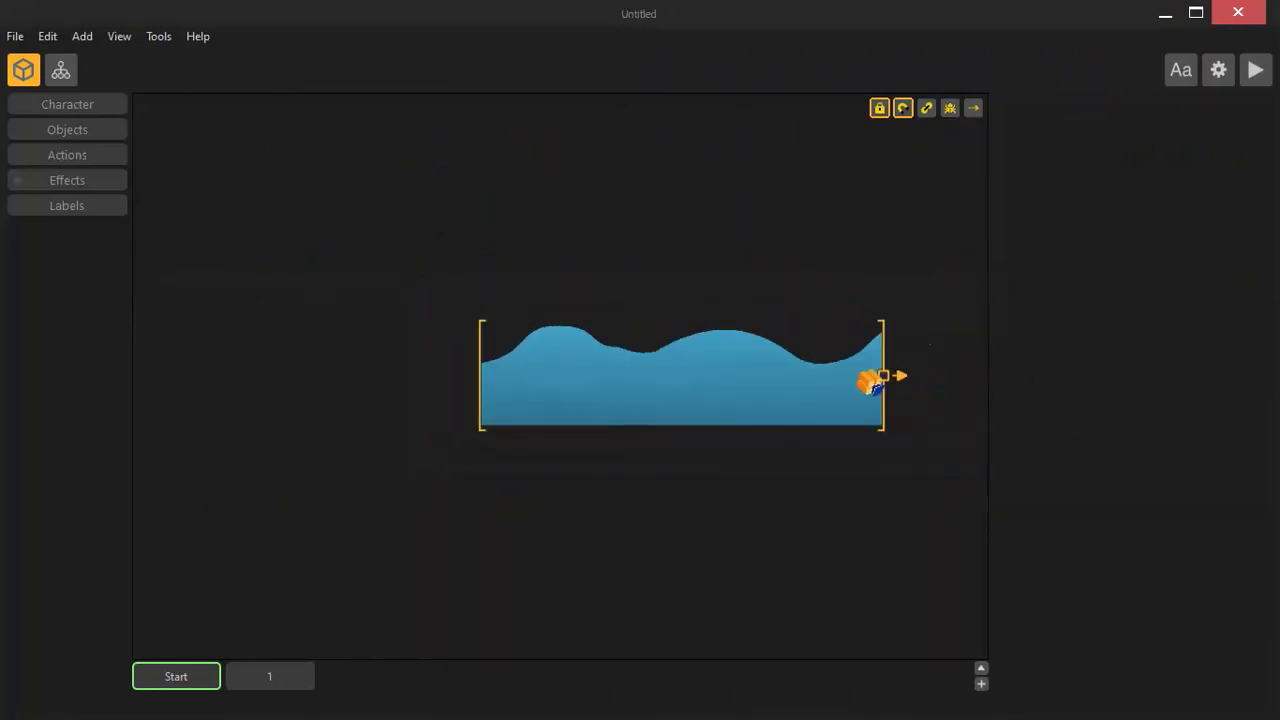
# Step: Zoom and pan across the scene to check the widened wave background
pyautogui.scroll(1, 866, 374)
pyautogui.scroll(1, 855, 380)
pyautogui.hscroll(3, 640, 390)
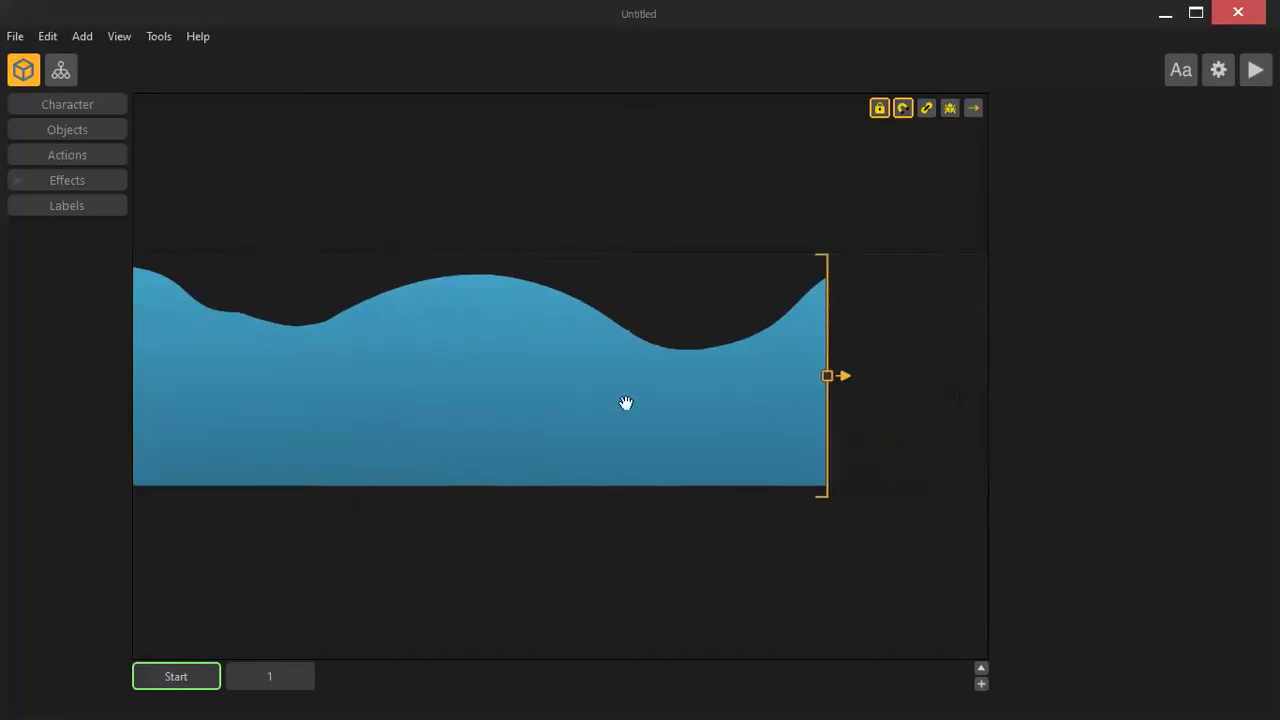
pyautogui.hscroll(2, 672, 401)
pyautogui.scroll(2, 640, 423)
pyautogui.scroll(-3, 643, 409)
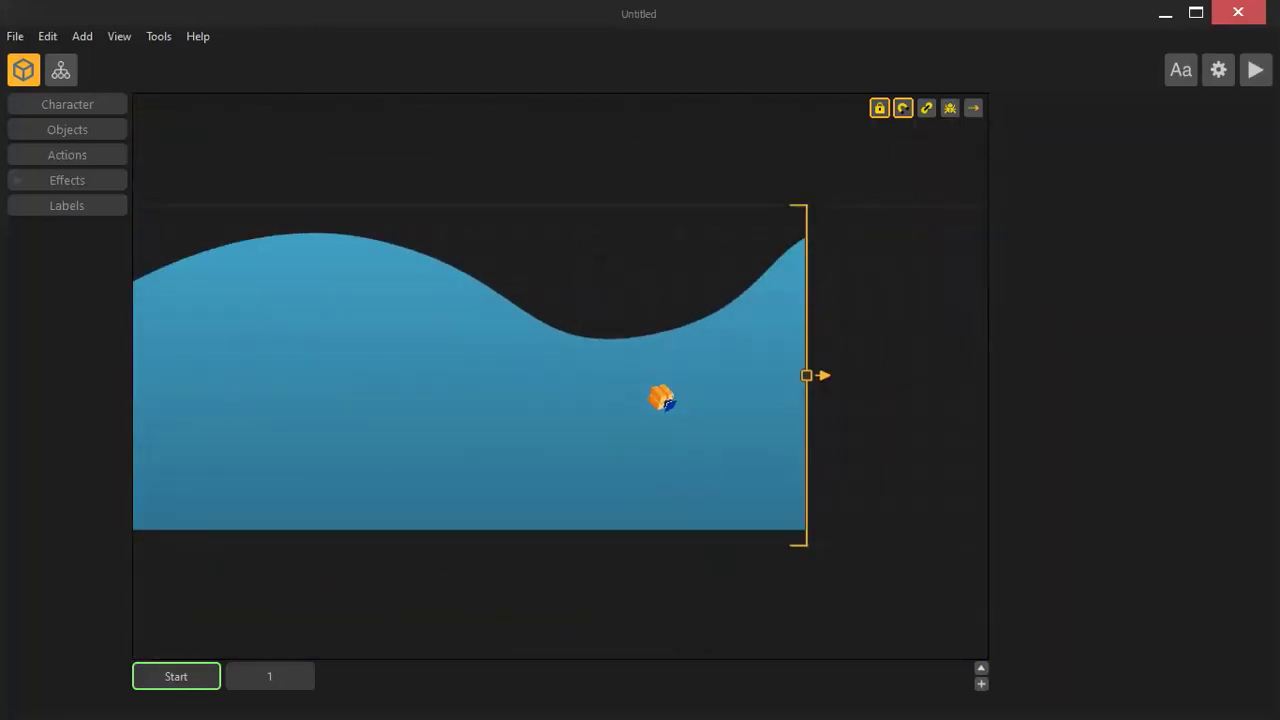
pyautogui.scroll(3, 663, 417)
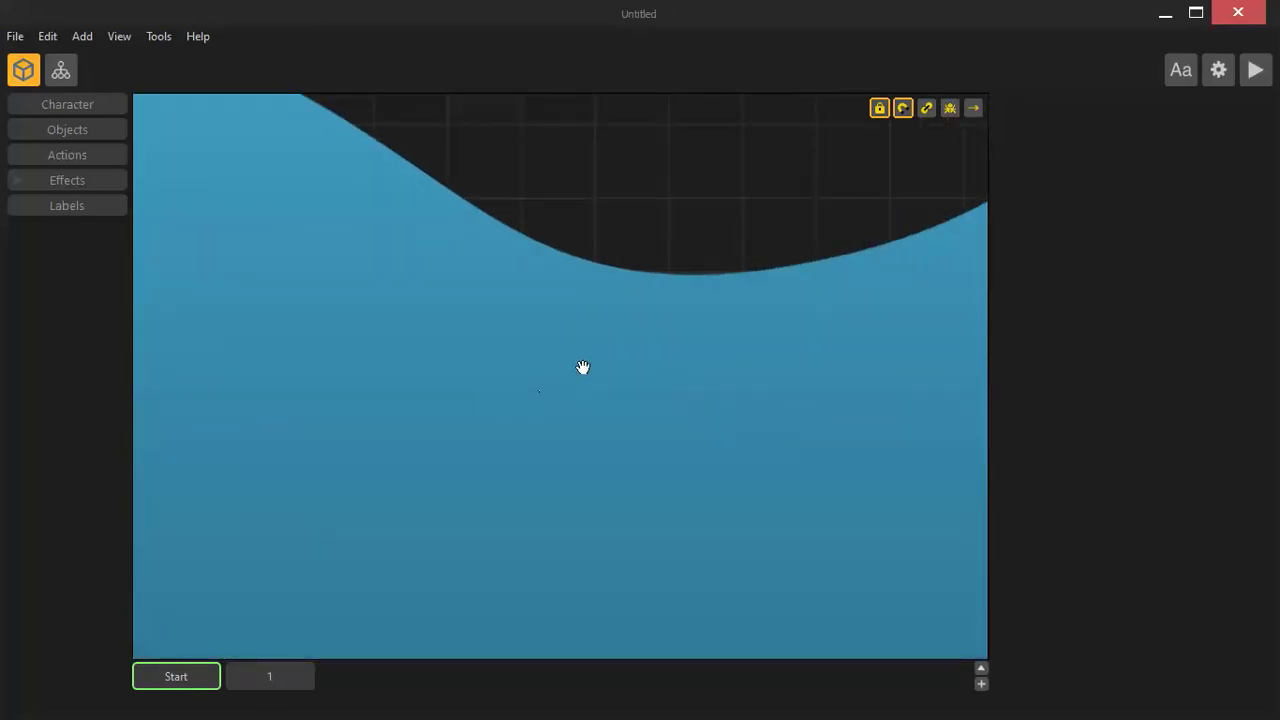
pyautogui.scroll(-5, 634, 323)
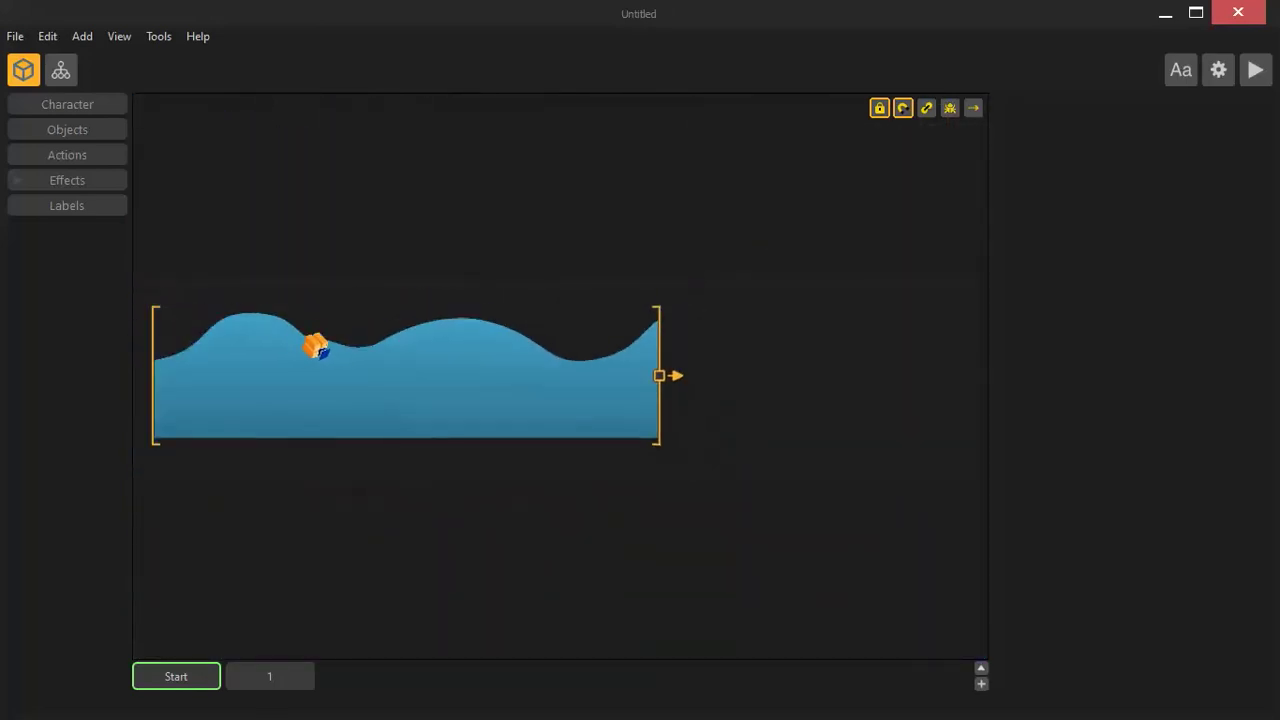
pyautogui.scroll(-1, 337, 334)
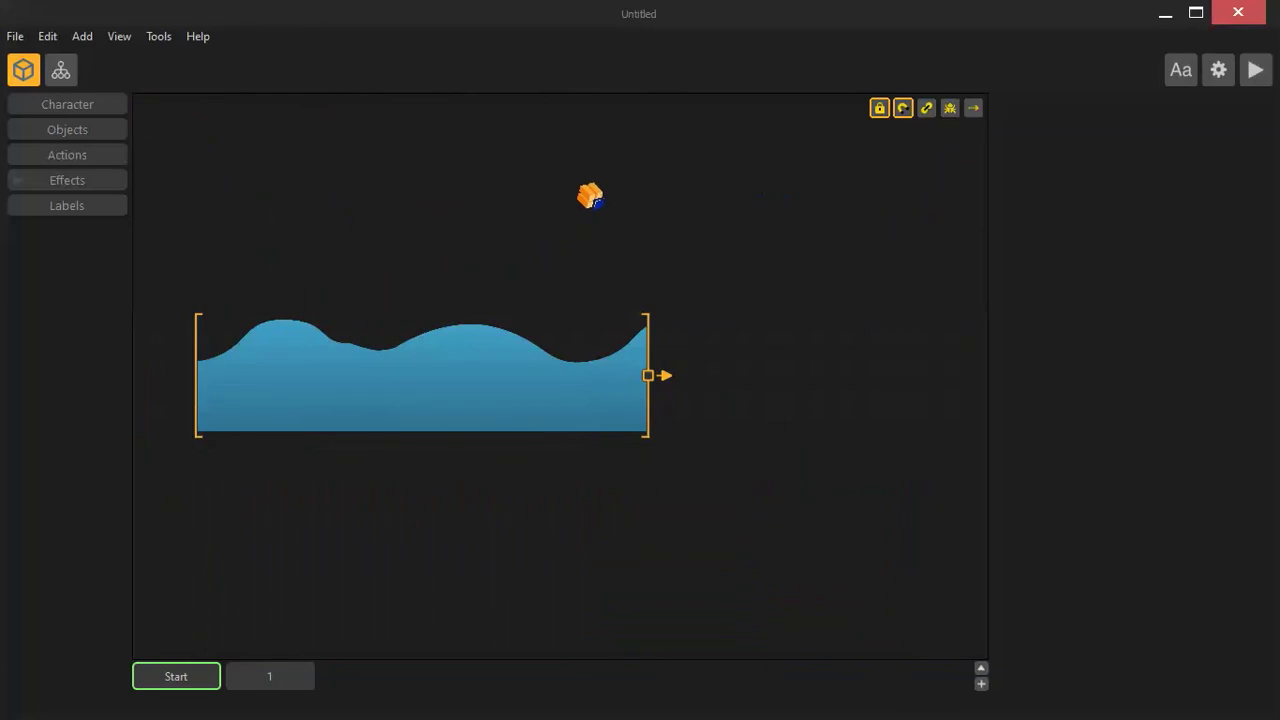